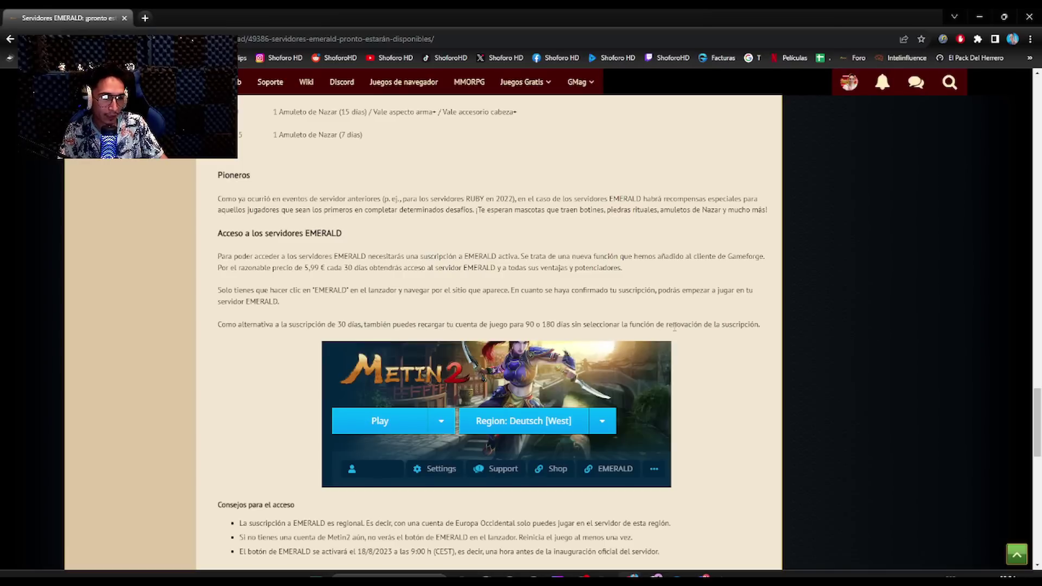
Step: Read the EMERALD server access section and highlight the first access tip about the subscription being regional
scroll(661, 325, "down", 2)
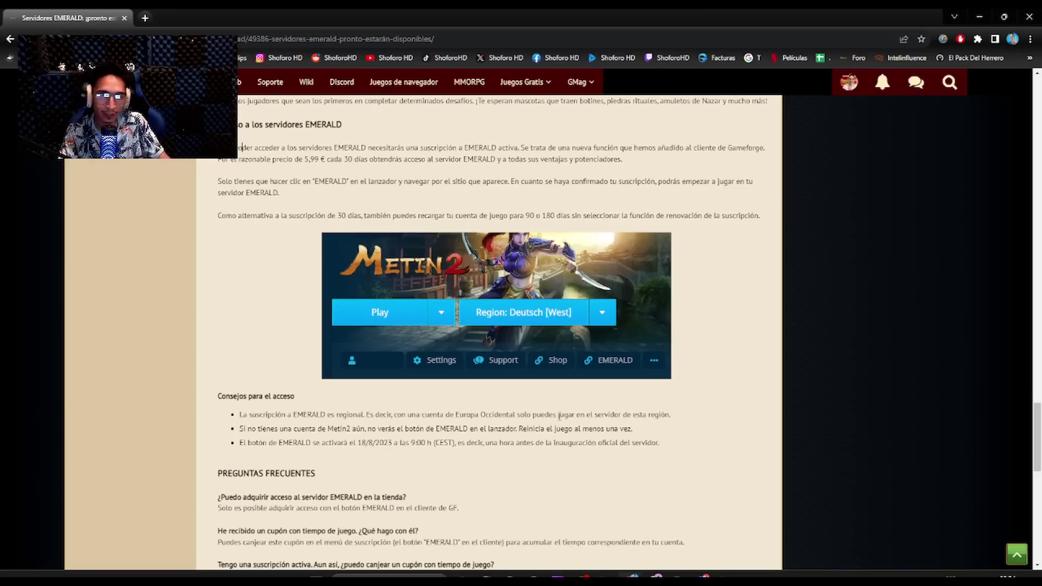
scroll(278, 246, "down", 3)
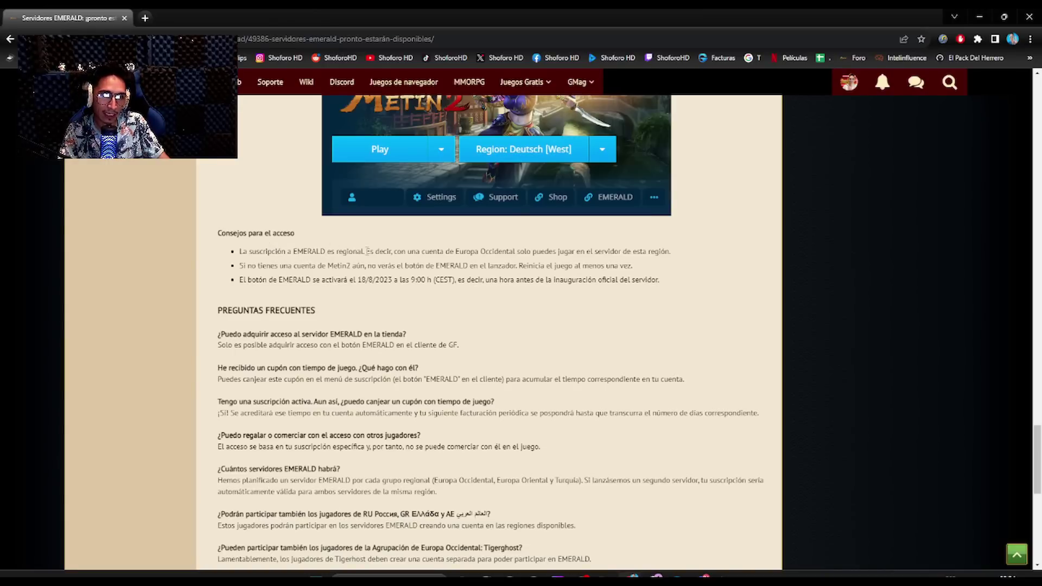
left_click_drag(365, 251, 239, 251)
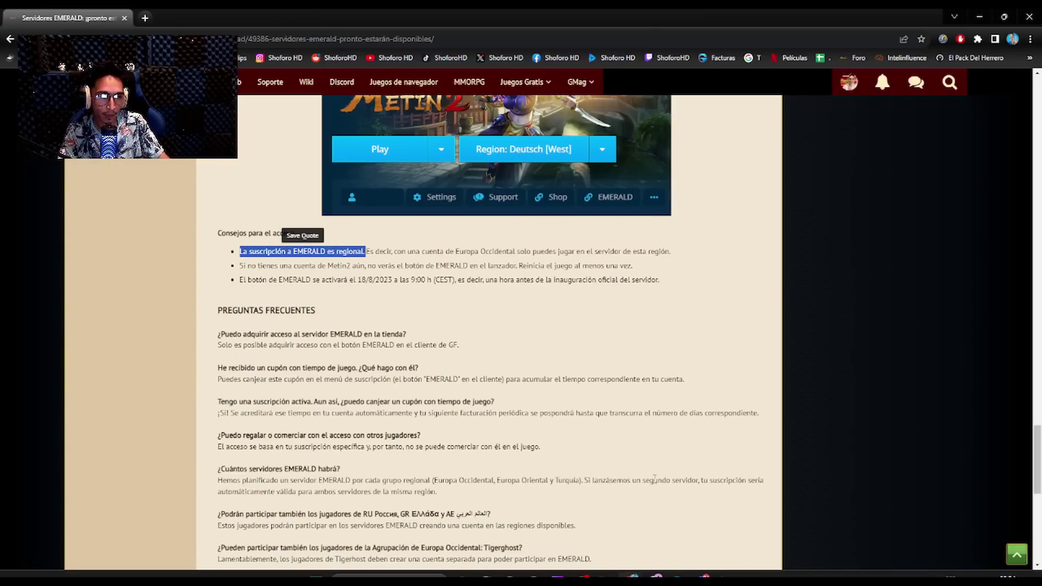
Step: Switch to the Gameforge client and check Metin2's region list, keeping Español [Oeste], and its additional links for an EMERALD entry
left_click(693, 577)
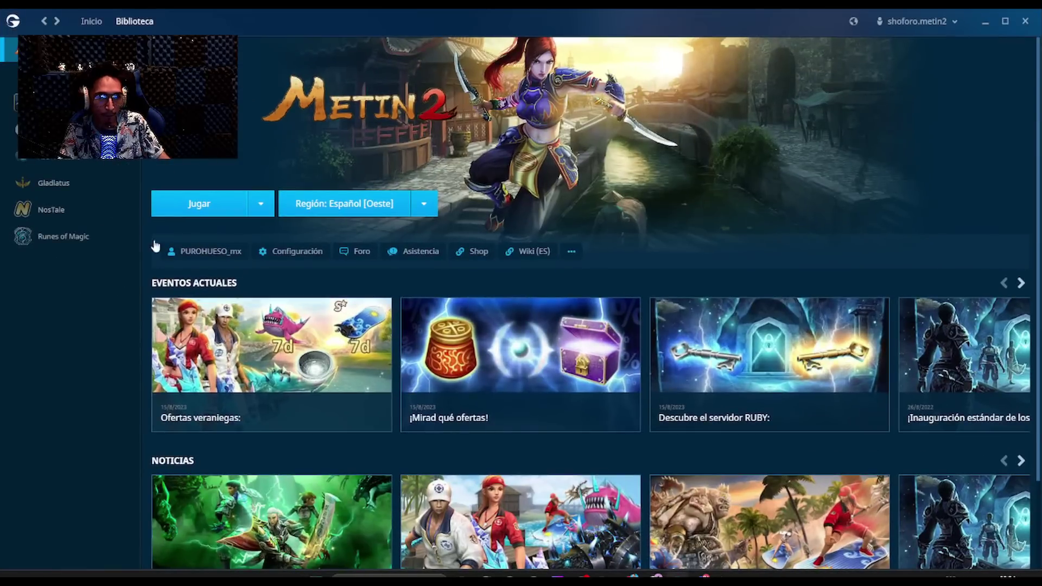
left_click(422, 207)
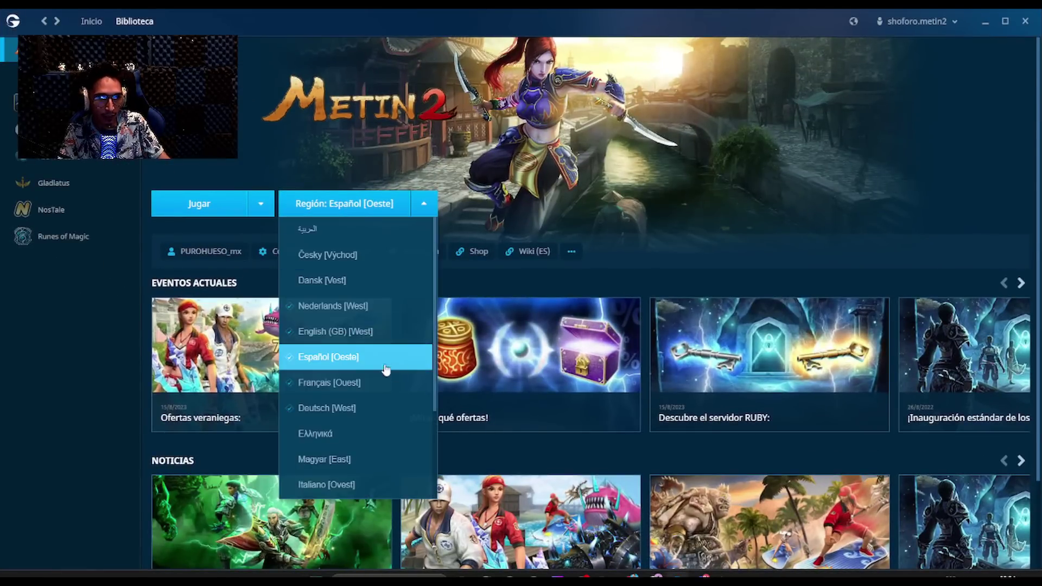
left_click(322, 357)
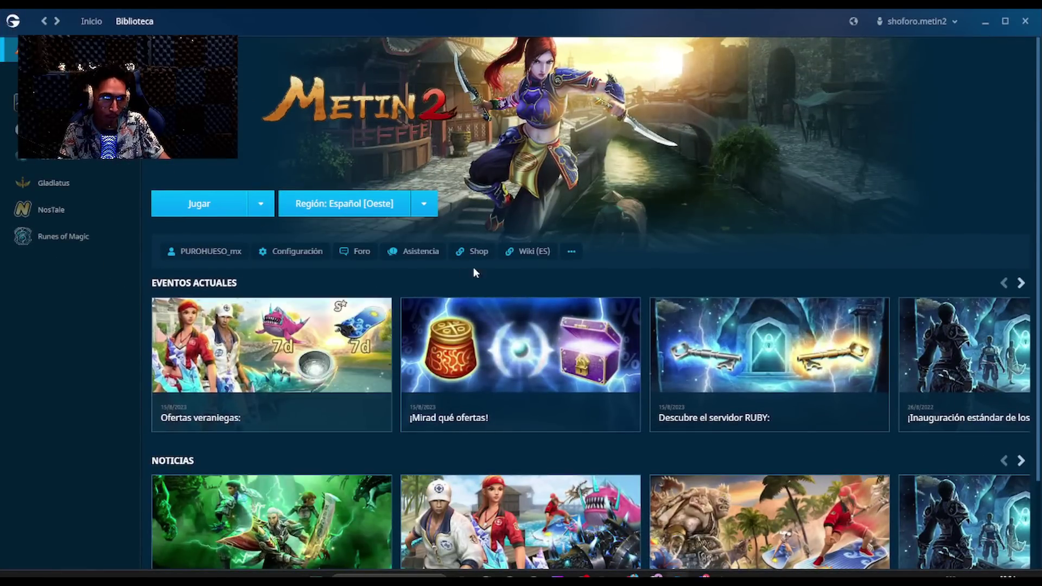
left_click(571, 250)
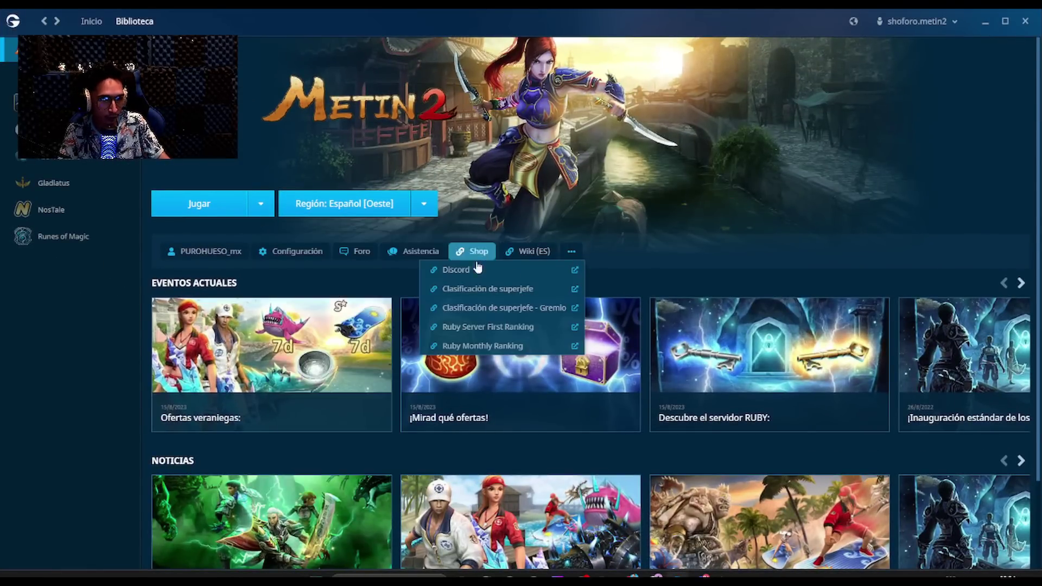
left_click(487, 159)
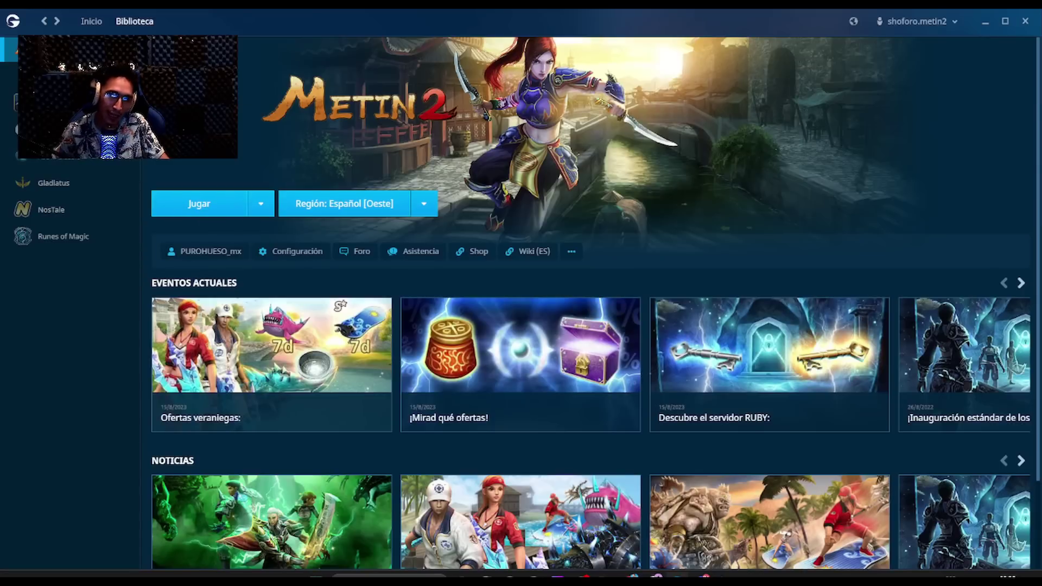
Step: Compare the game accounts tied to the English (GB) [West] and Español [Oeste] regions, ending on Español [Oeste] with the region list open
left_click(422, 216)
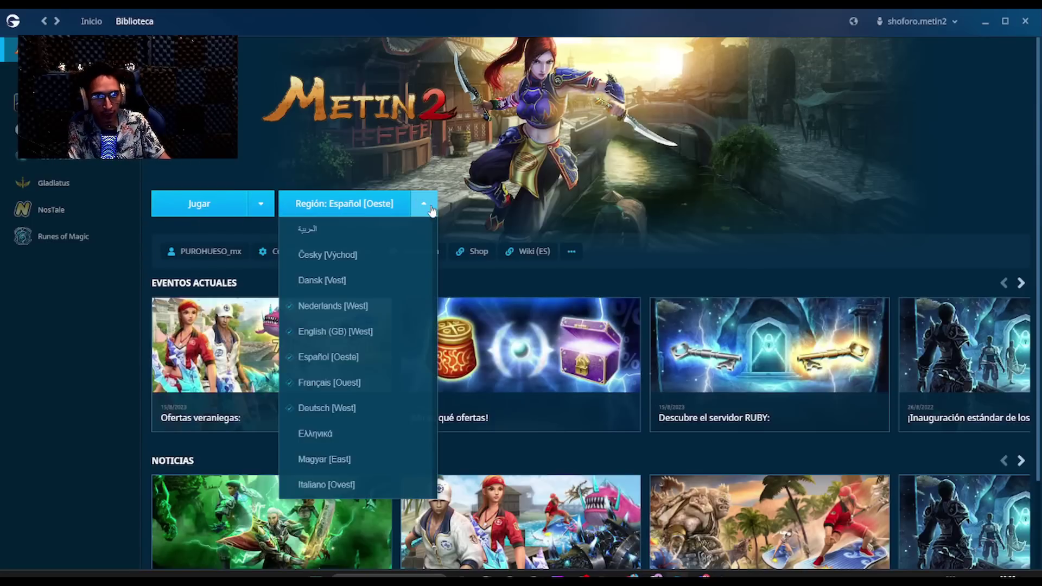
left_click(328, 331)
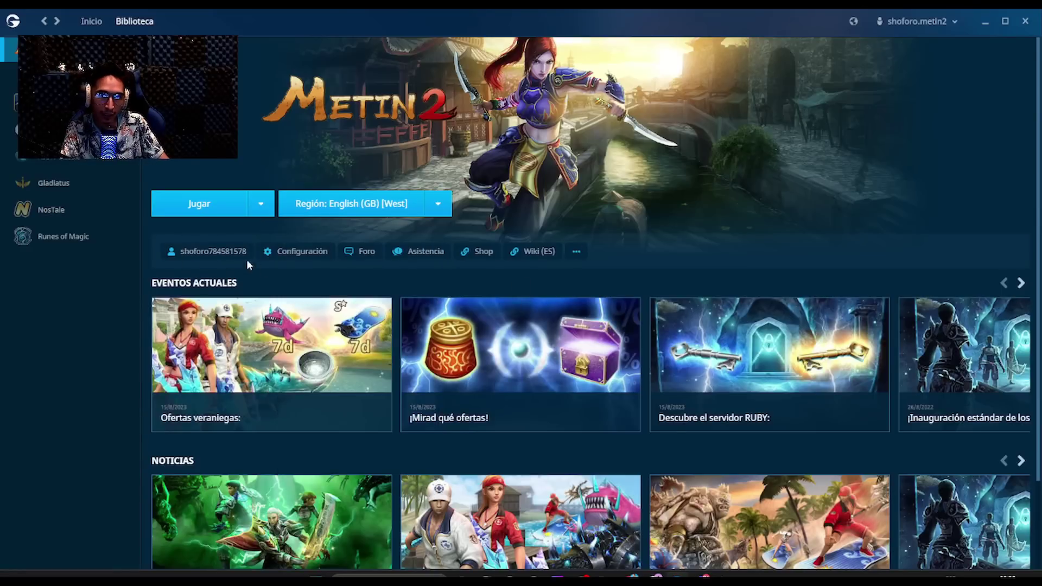
left_click(412, 209)
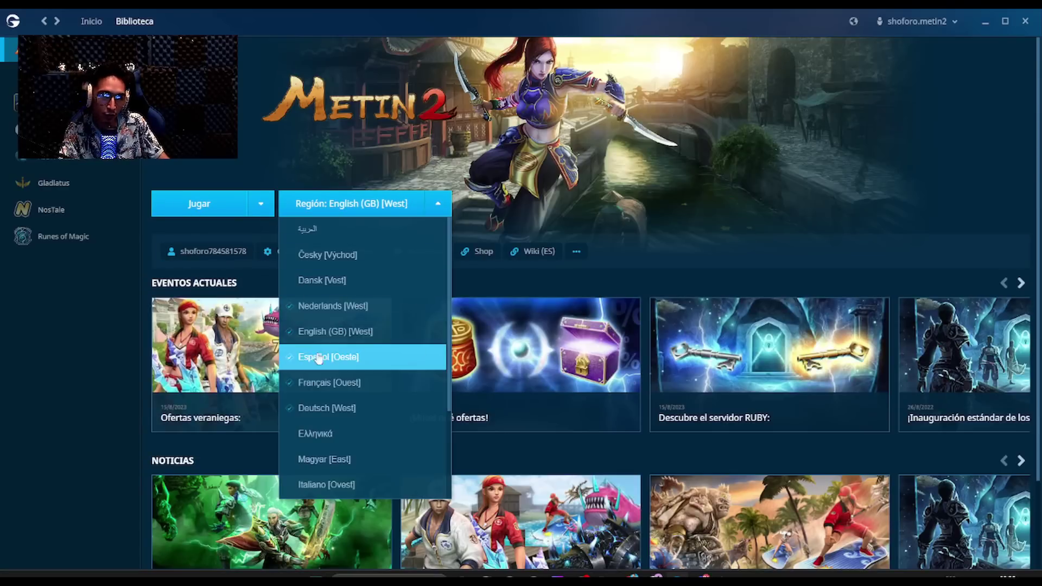
left_click(337, 359)
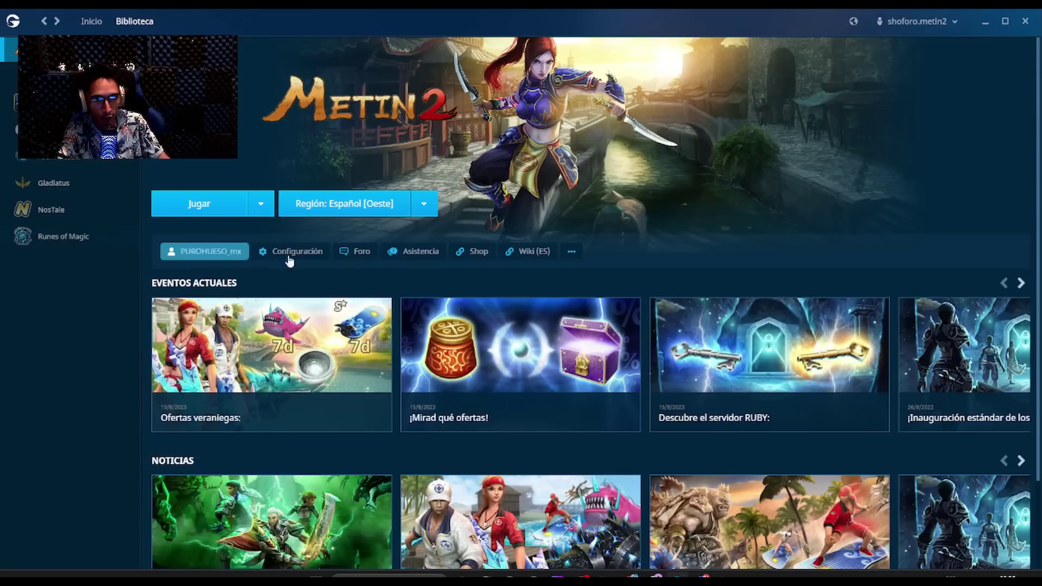
left_click(424, 212)
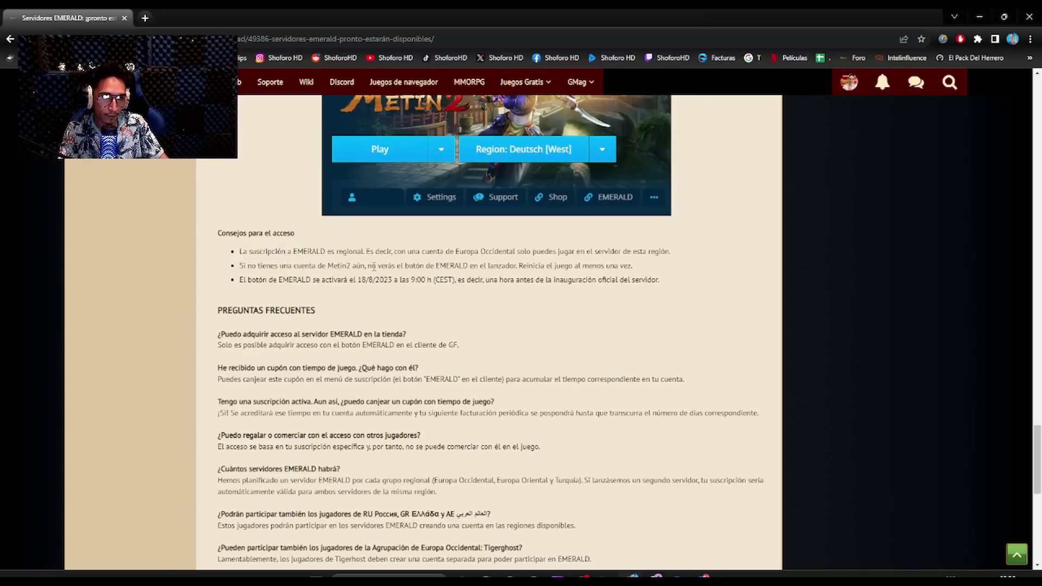
Step: Return to the forum post in the browser and highlight the tips on the EMERALD launcher button and its 18/8/2023 activation date
left_click_drag(447, 266, 517, 266)
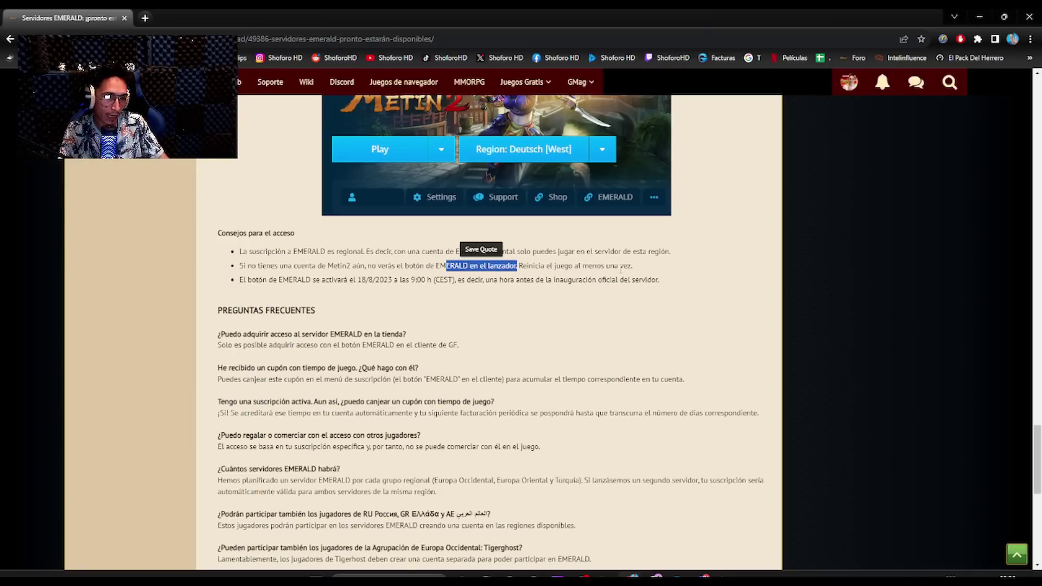
left_click(237, 288)
scroll(594, 369, "up", 1)
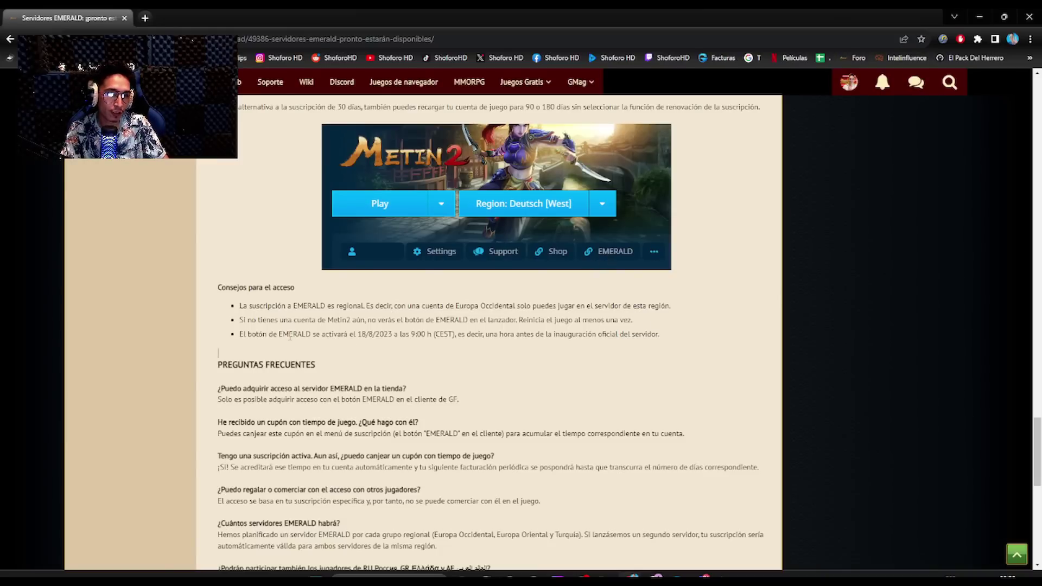
left_click_drag(358, 335, 398, 335)
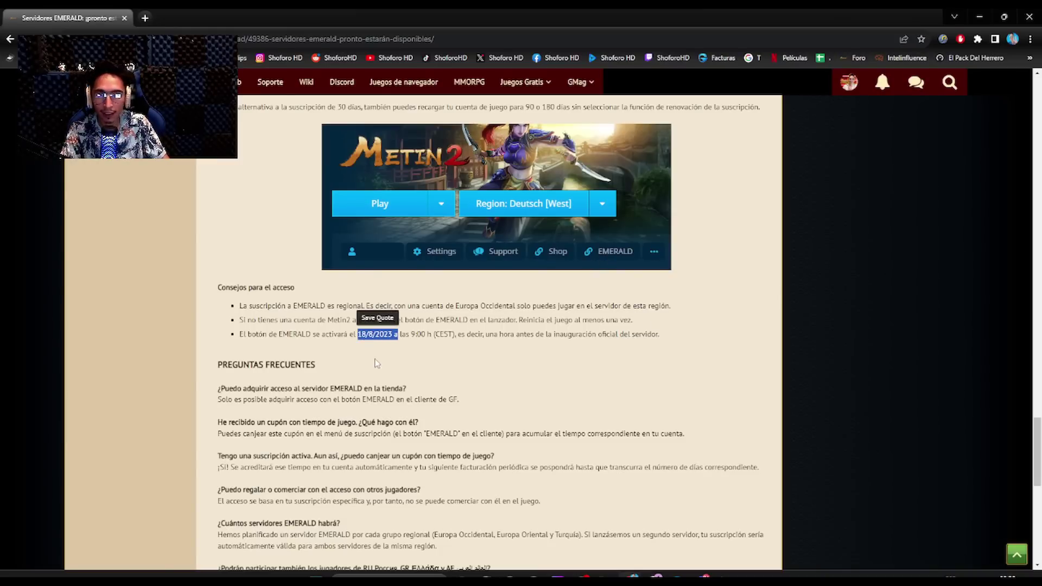
Step: Read the FAQ entries on buying EMERALD access and redeeming a game-time coupon, highlighting the access answer and the coupon question
scroll(377, 367, "down", 3)
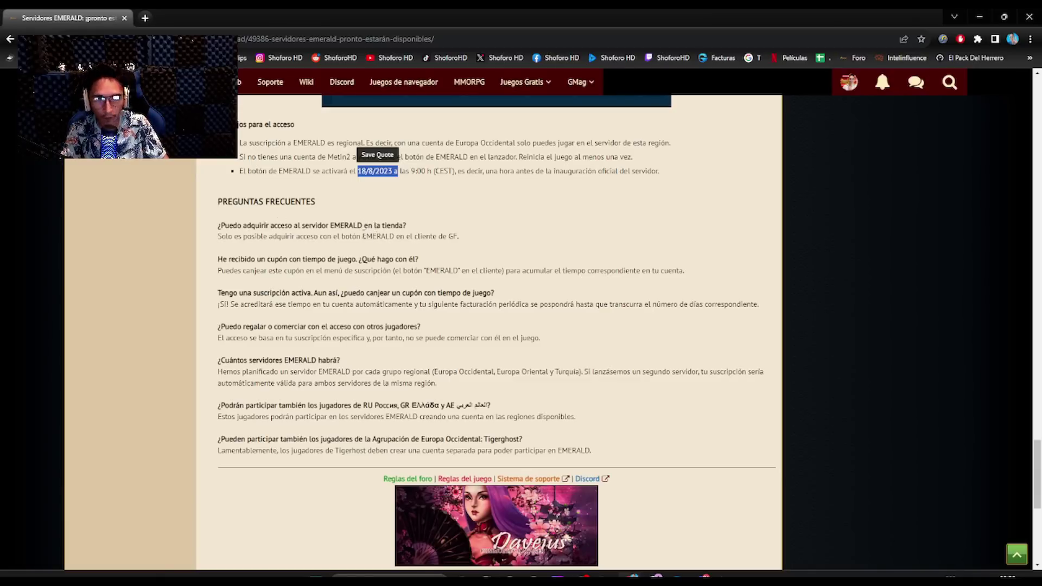
left_click_drag(217, 237, 459, 237)
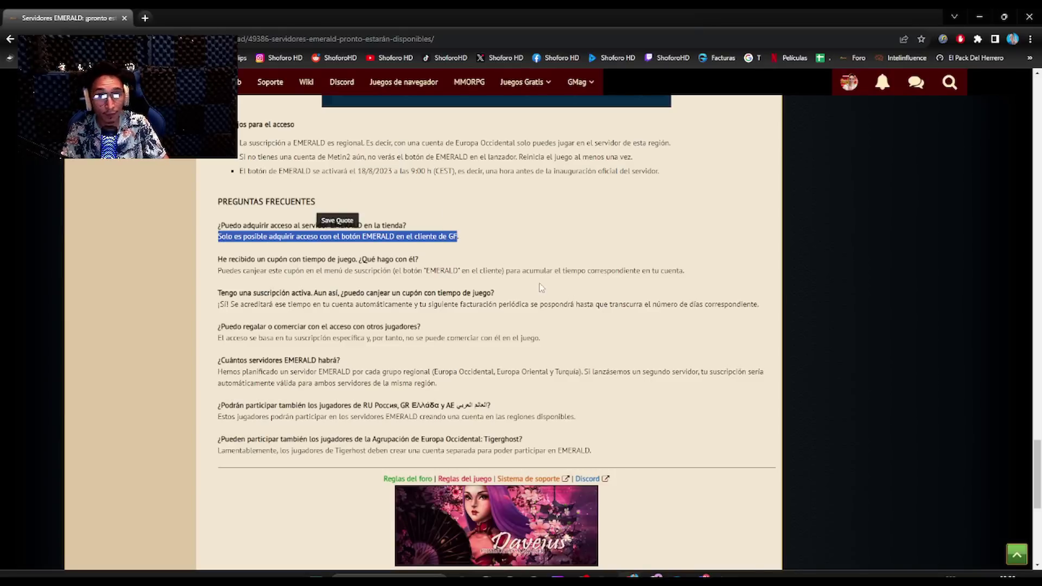
left_click(257, 209)
scroll(257, 209, "down", 1)
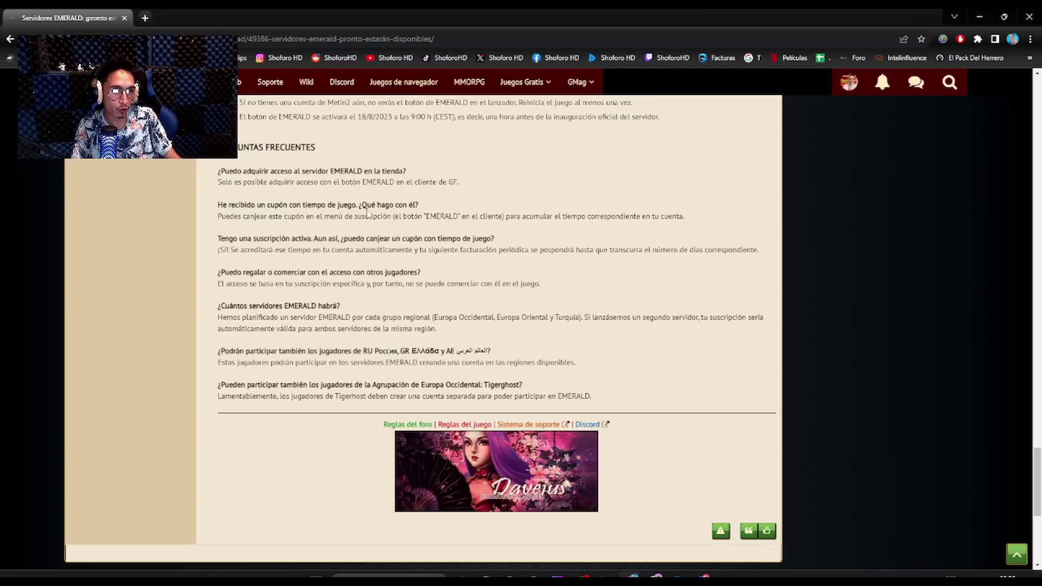
triple_click(396, 204)
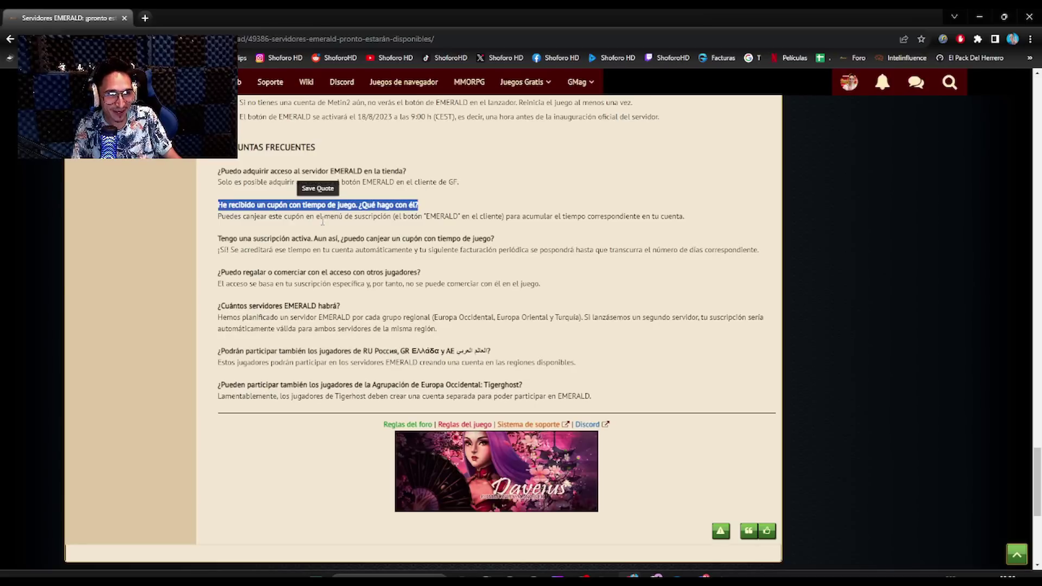
triple_click(285, 207)
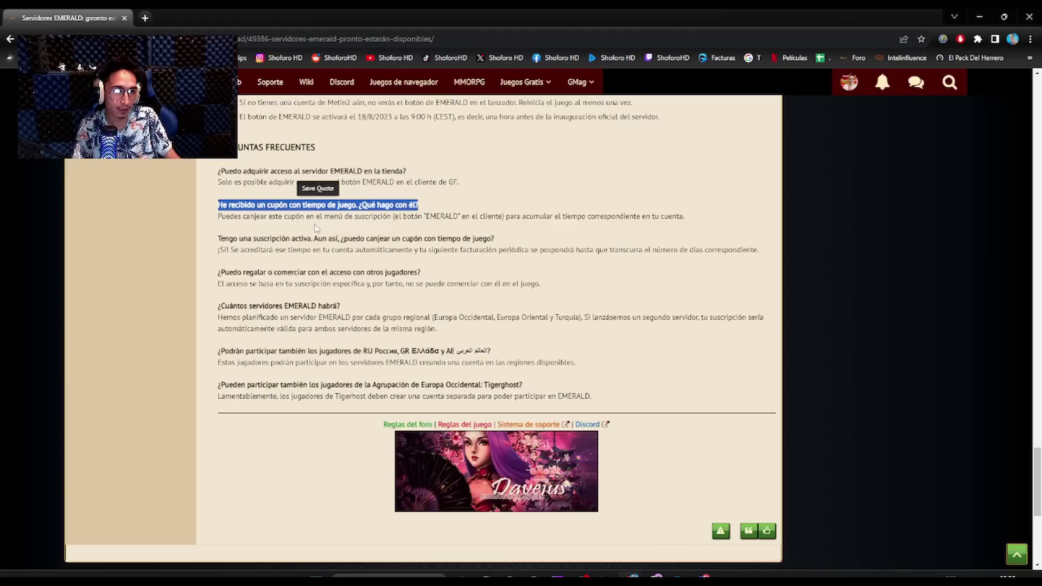
left_click(503, 218)
Step: Read the remaining FAQ entries to the end of the post, highlighting the Tigerghost players' question and its answer
scroll(503, 217, "down", 1)
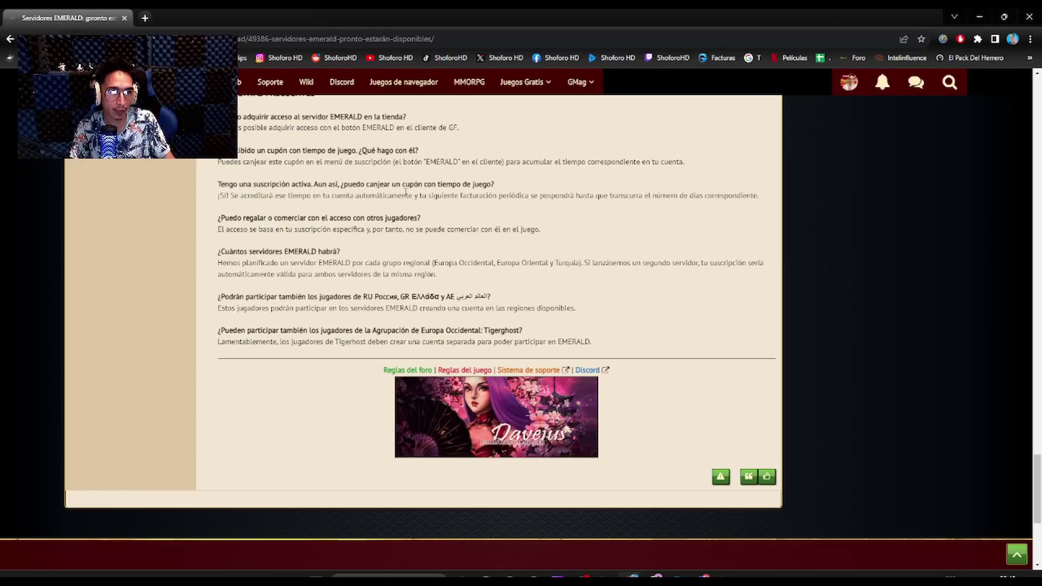
scroll(392, 191, "down", 1)
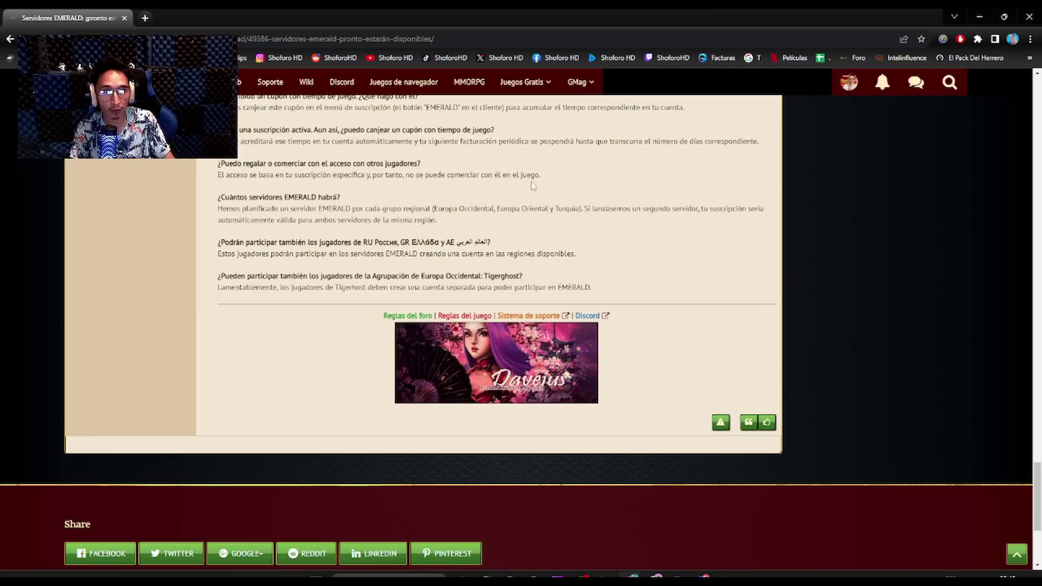
scroll(465, 181, "down", 1)
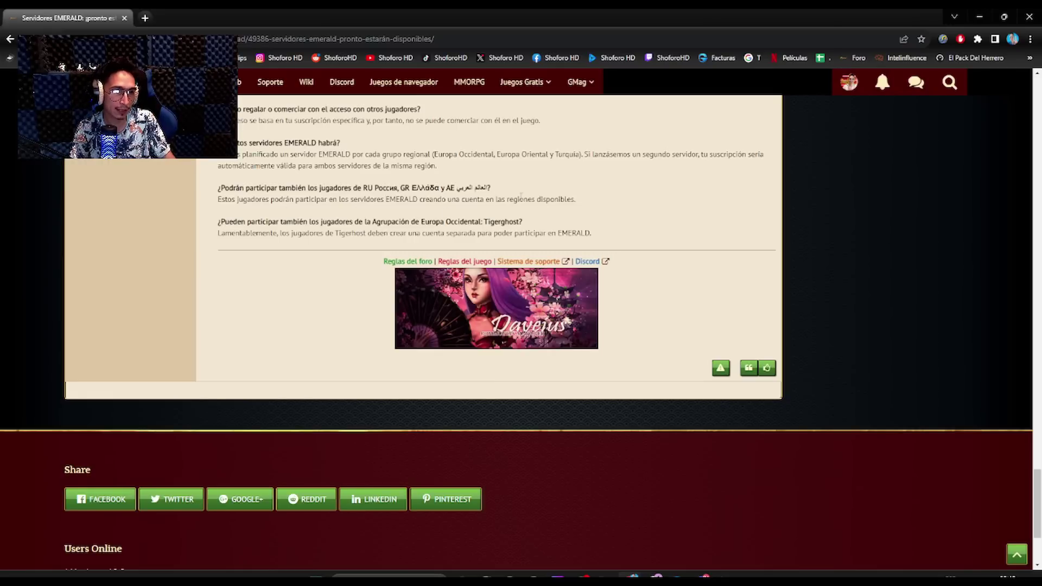
scroll(521, 197, "down", 1)
left_click_drag(219, 167, 522, 167)
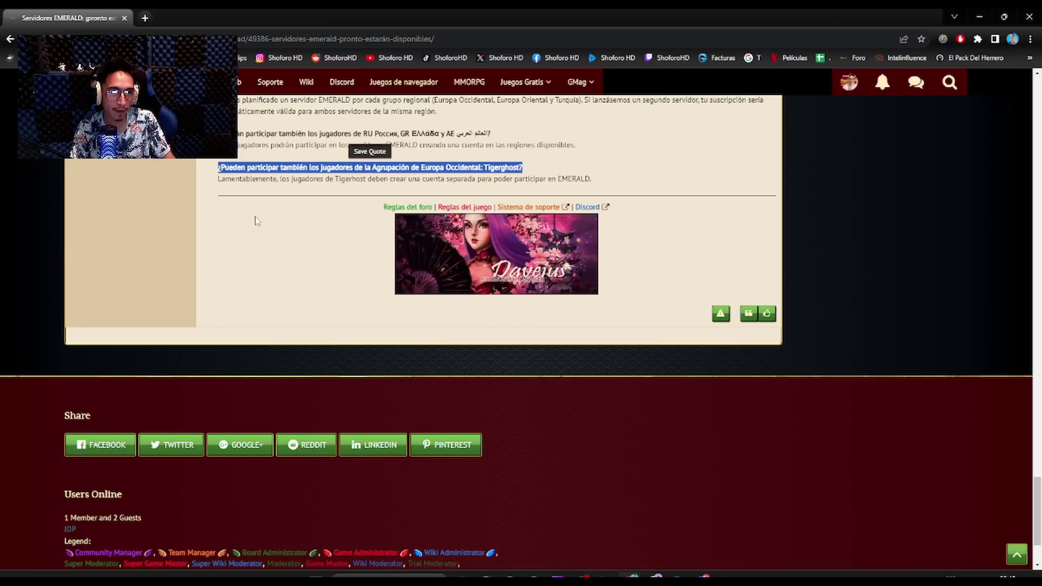
left_click(271, 241)
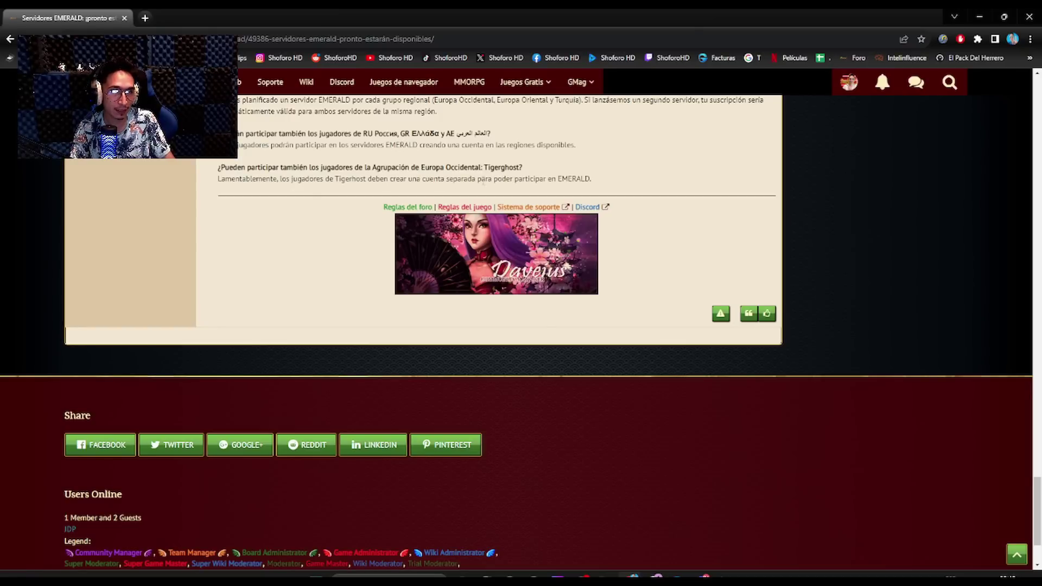
triple_click(389, 180)
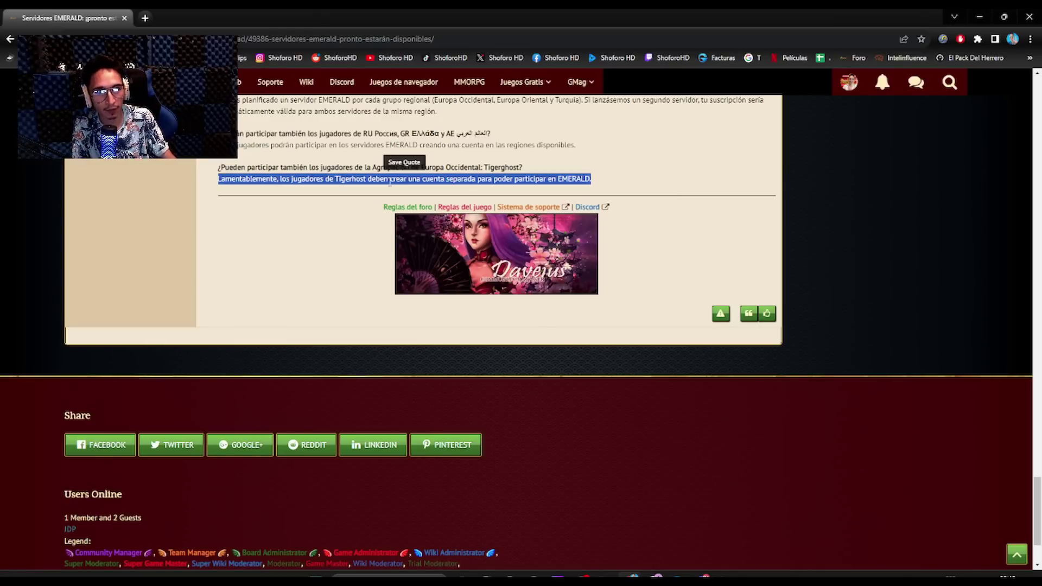
left_click(336, 181)
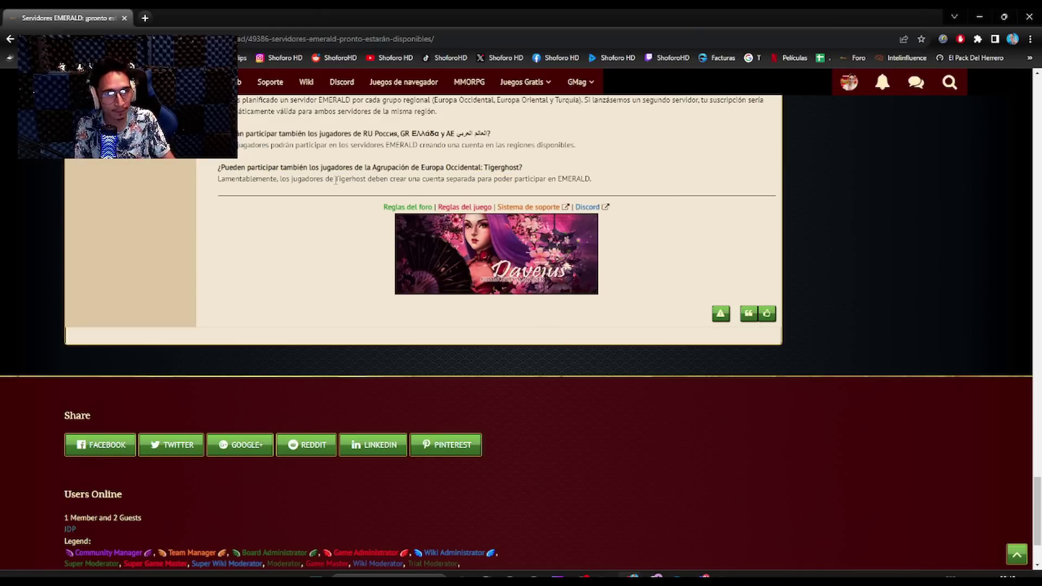
triple_click(336, 180)
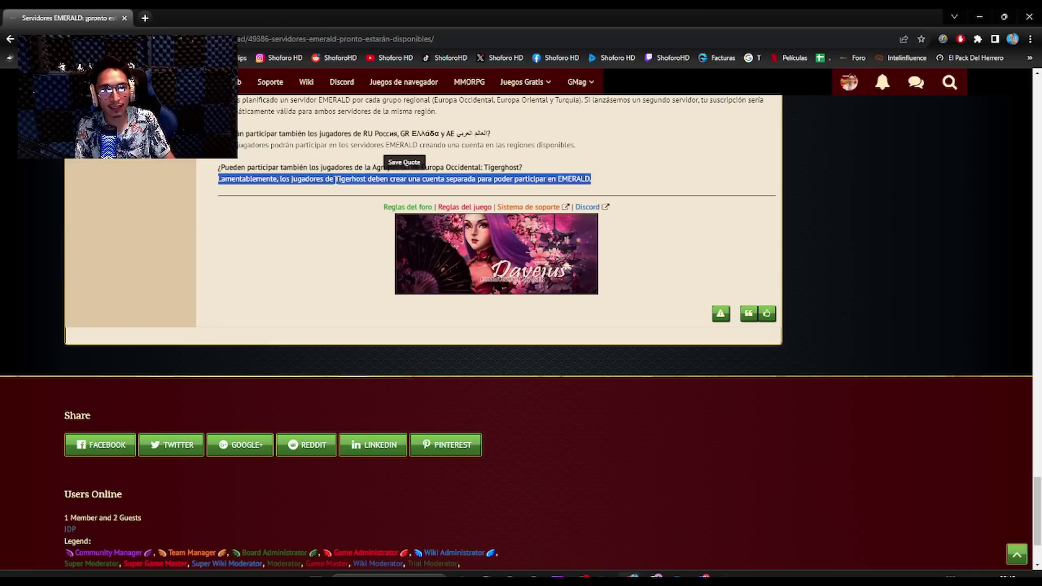
left_click(343, 179)
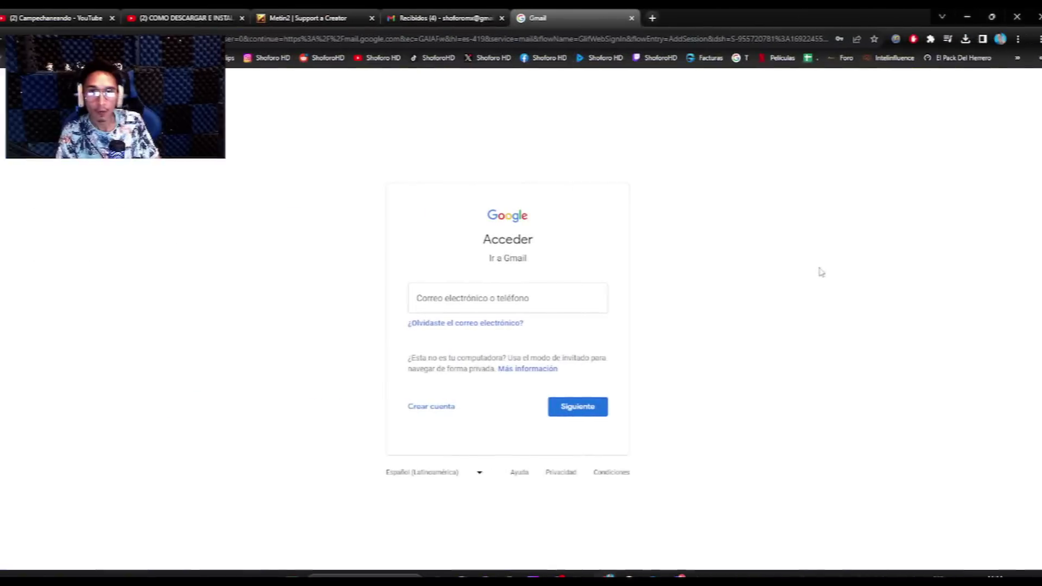
Step: Start creating a Google account for personal use and submit the first name and surname
left_click(444, 408)
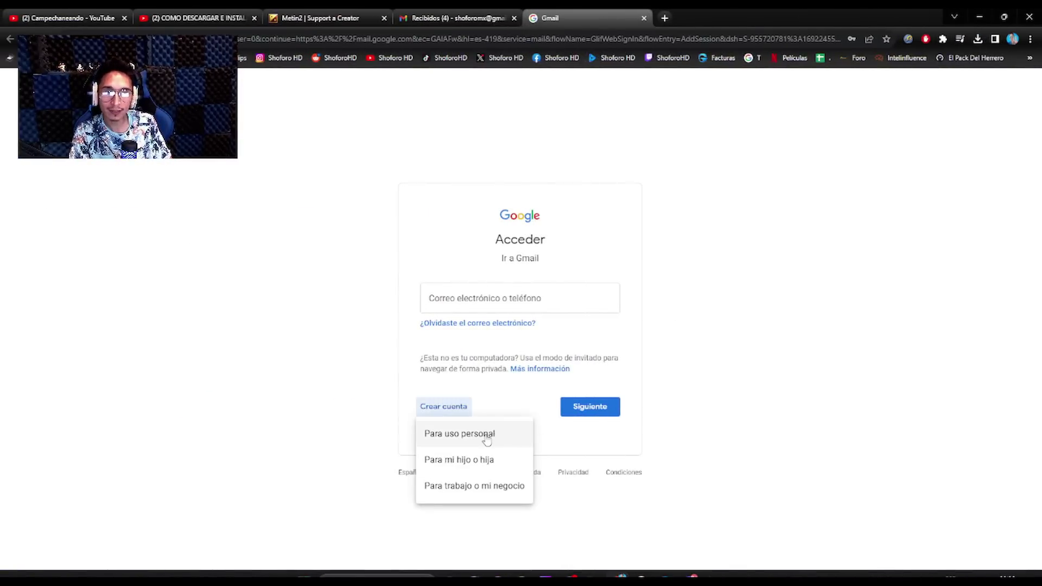
left_click(467, 434)
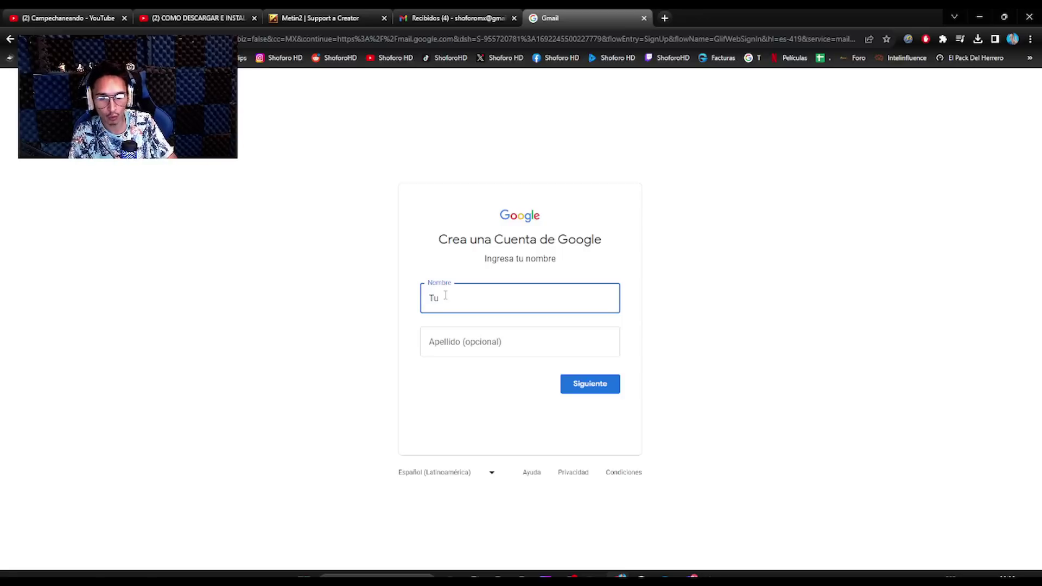
type("Nombre")
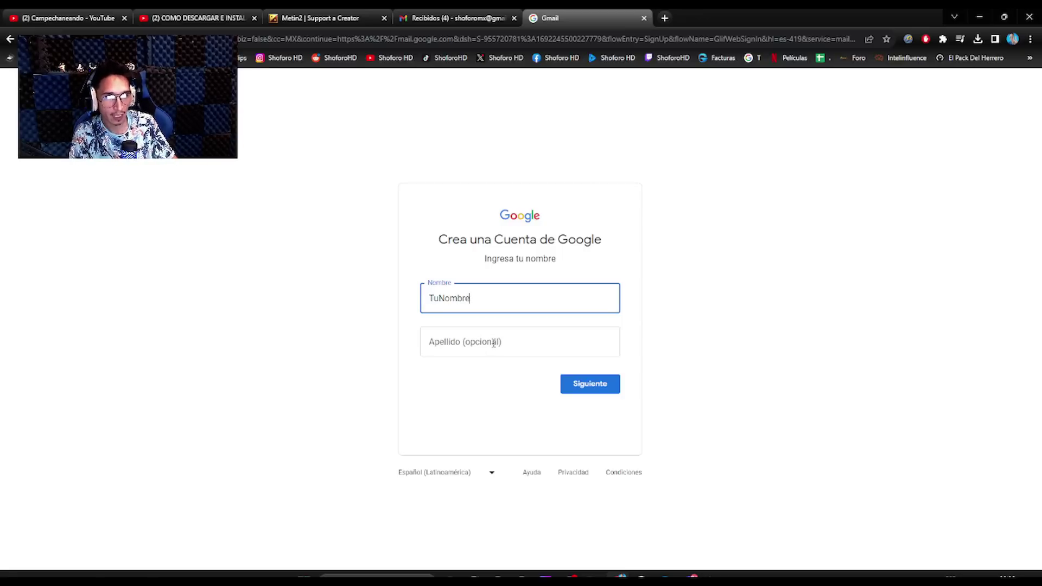
left_click(494, 342)
type("Waju")
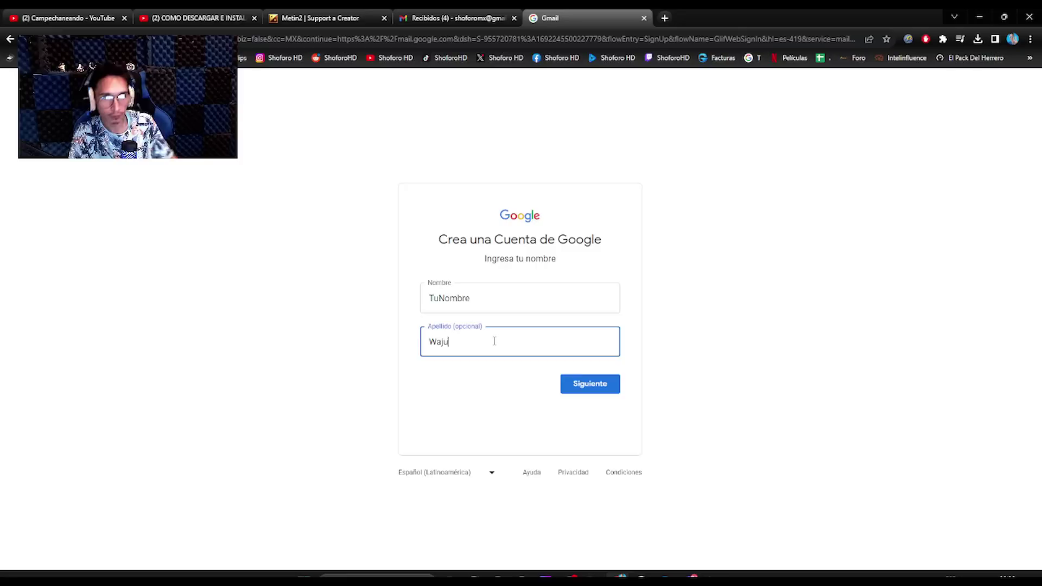
double_click(495, 289)
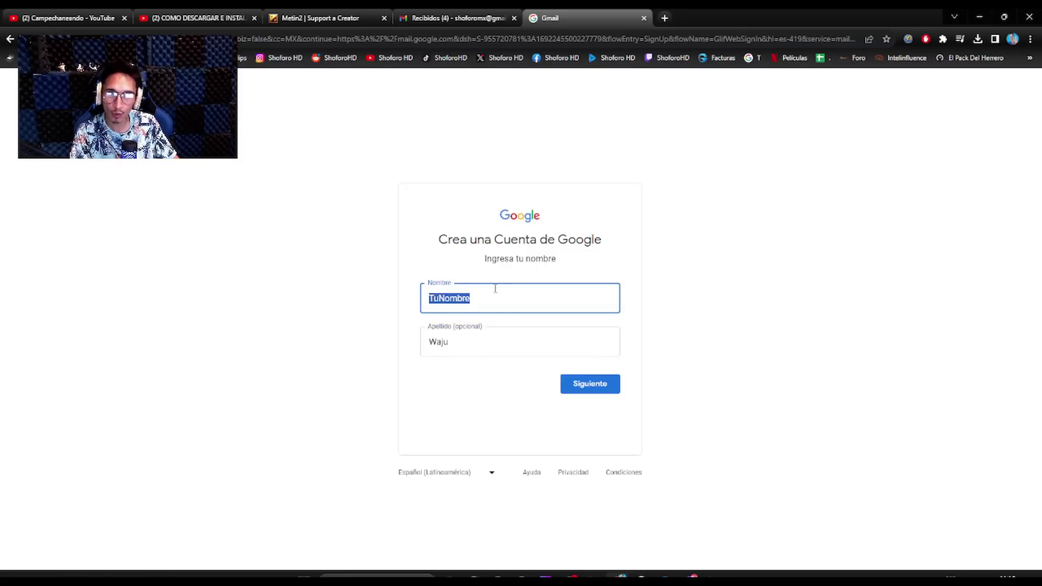
double_click(449, 343)
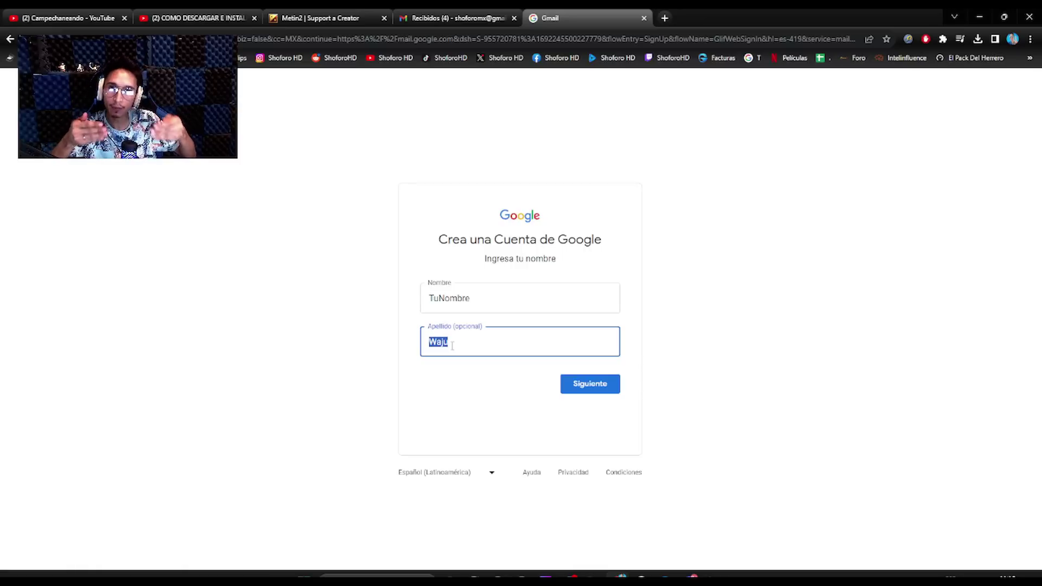
key("Return")
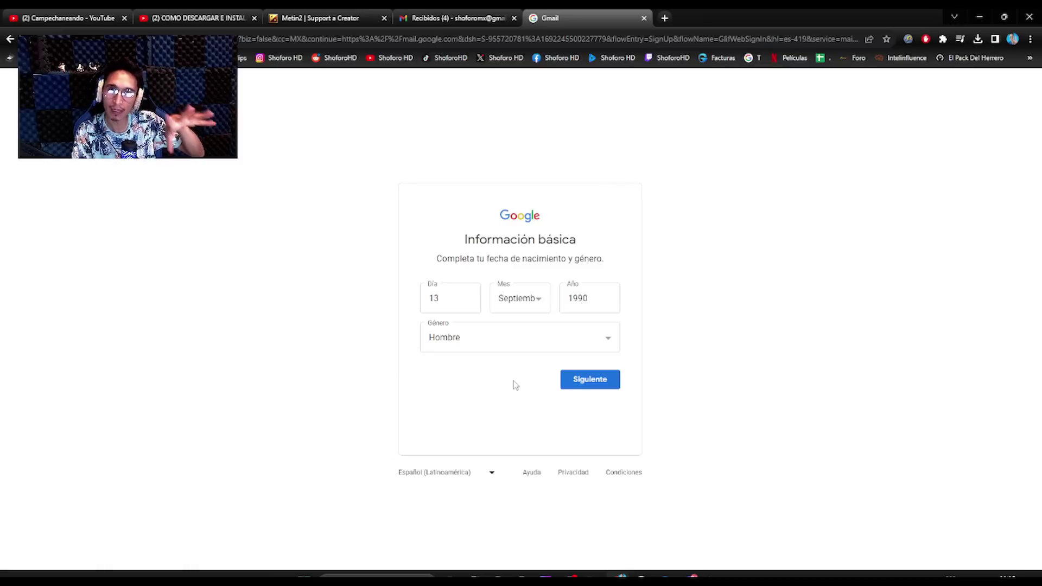
Step: Submit the date of birth and gender, and choose the first suggested Gmail address
left_click(567, 380)
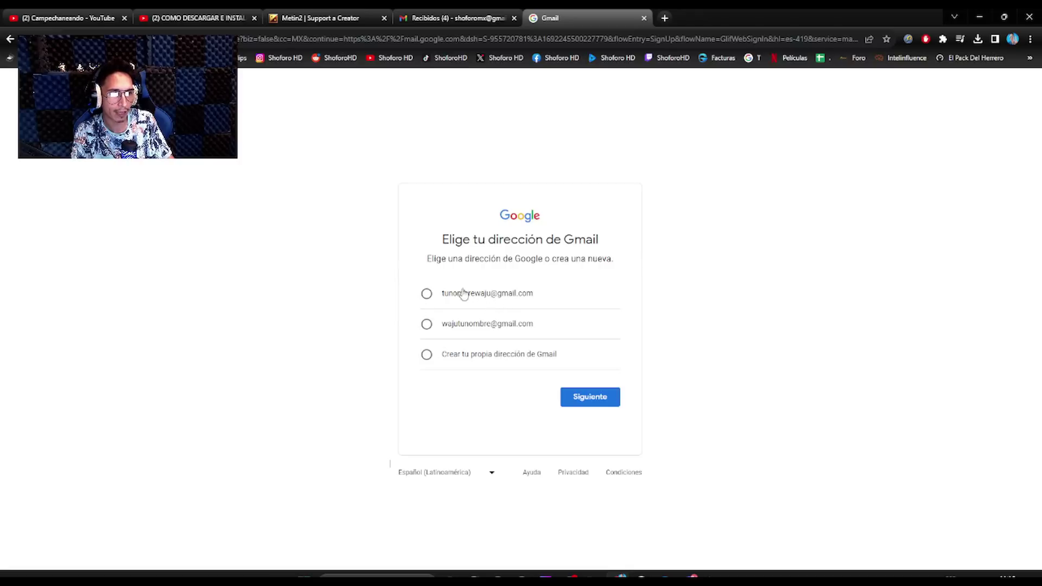
left_click(429, 294)
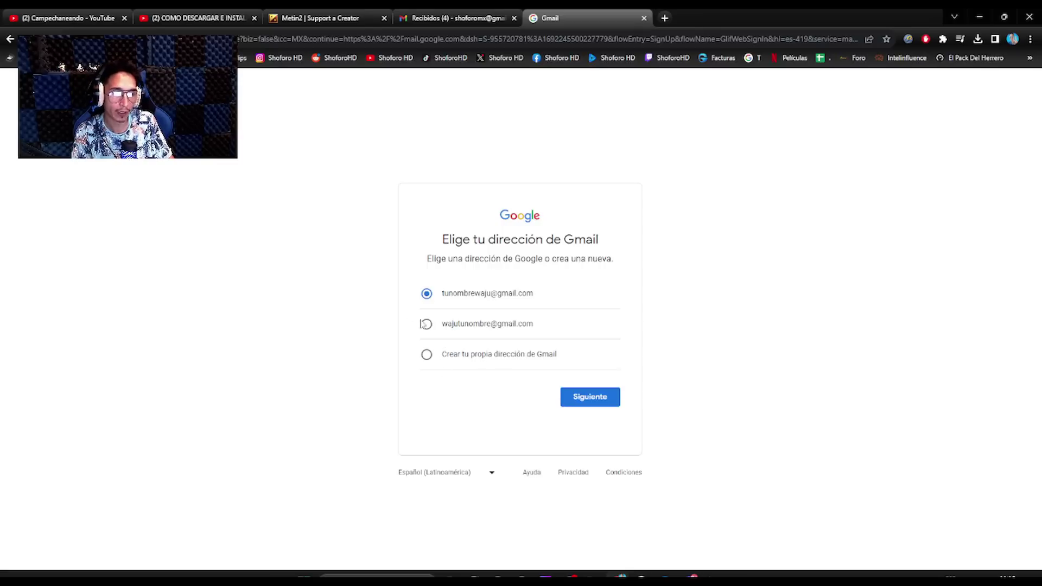
left_click(567, 399)
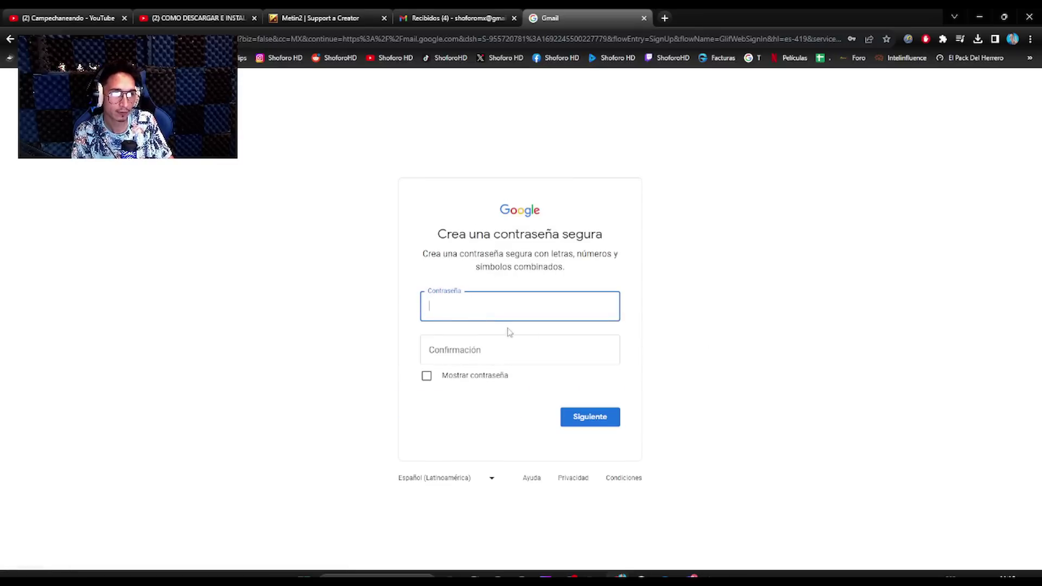
Step: Set and confirm the account password, and skip adding a recovery e-mail and phone number
left_click(488, 336)
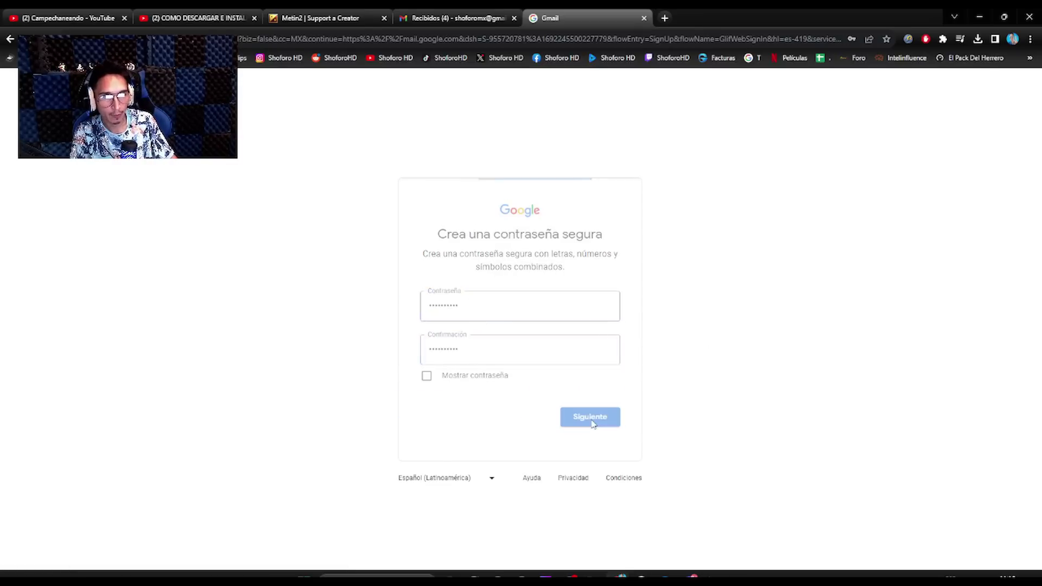
left_click(592, 419)
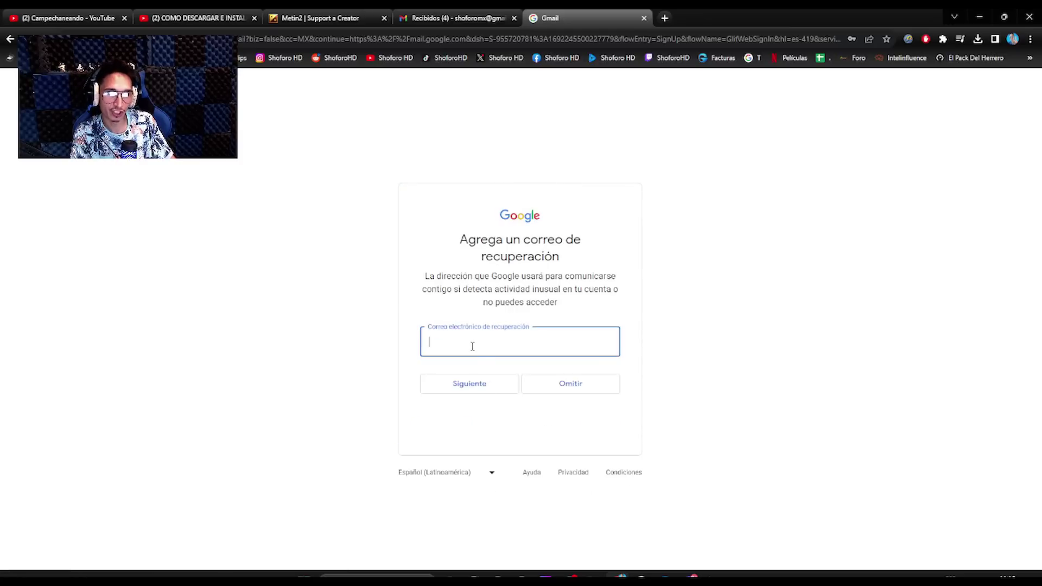
left_click(544, 384)
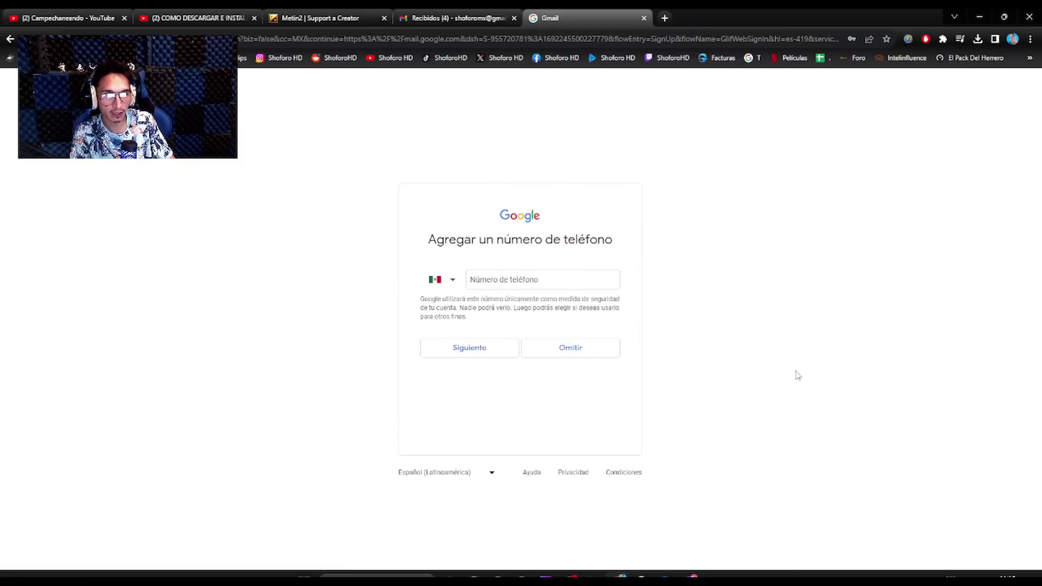
left_click(543, 349)
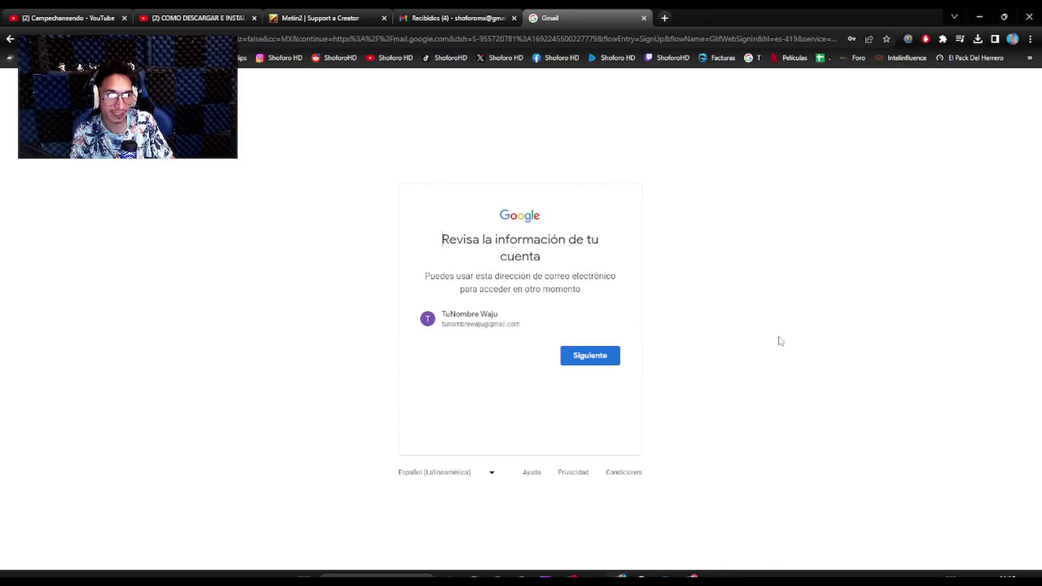
Step: Highlight the new Gmail address on the account review page and complete the remaining account creation pages
double_click(445, 324)
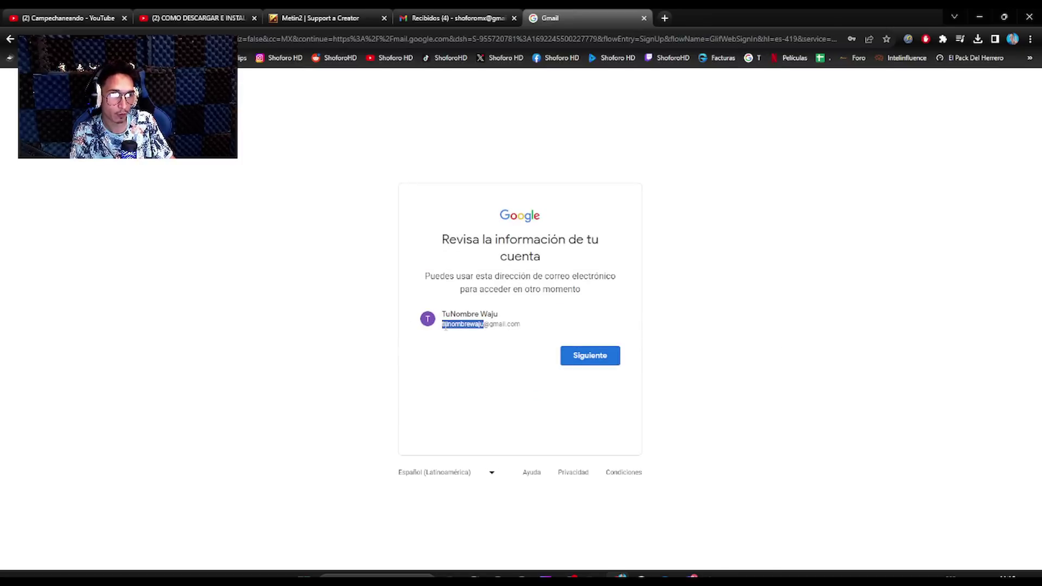
left_click_drag(442, 324, 521, 324)
left_click(590, 356)
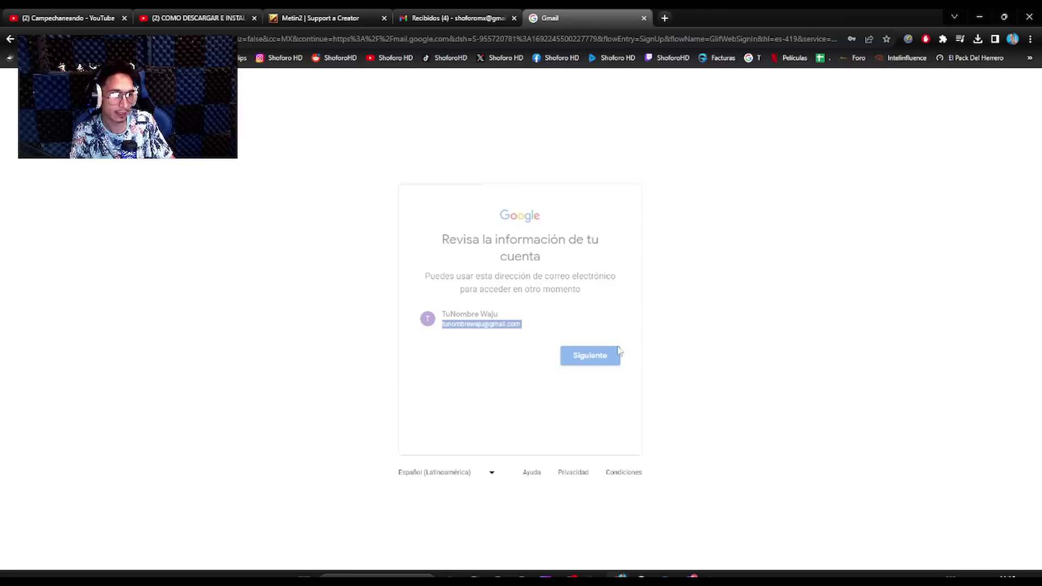
scroll(787, 361, "down", 10)
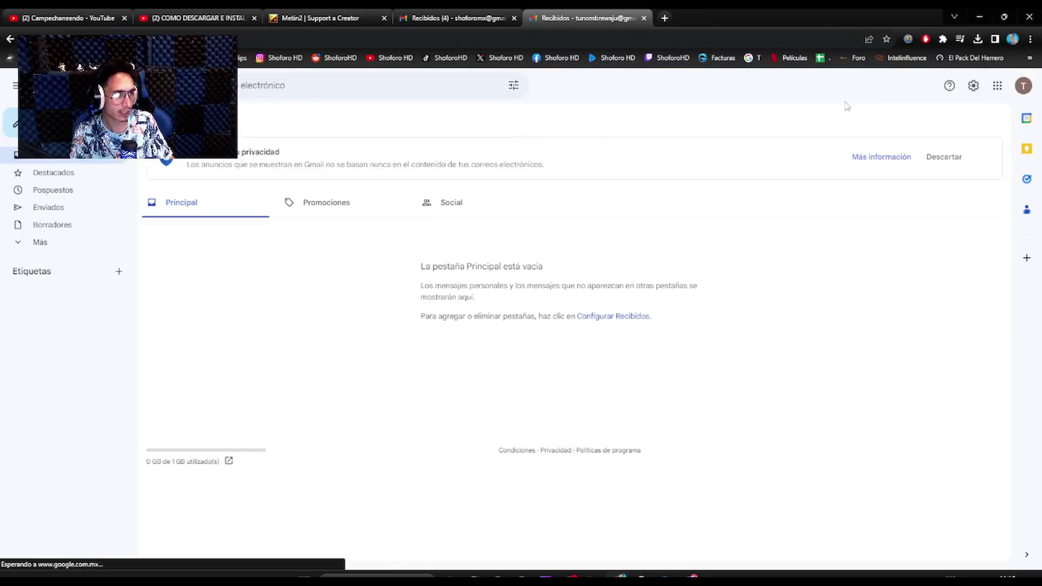
Step: Check which Google account is signed in to the new Gmail inbox
left_click(1023, 86)
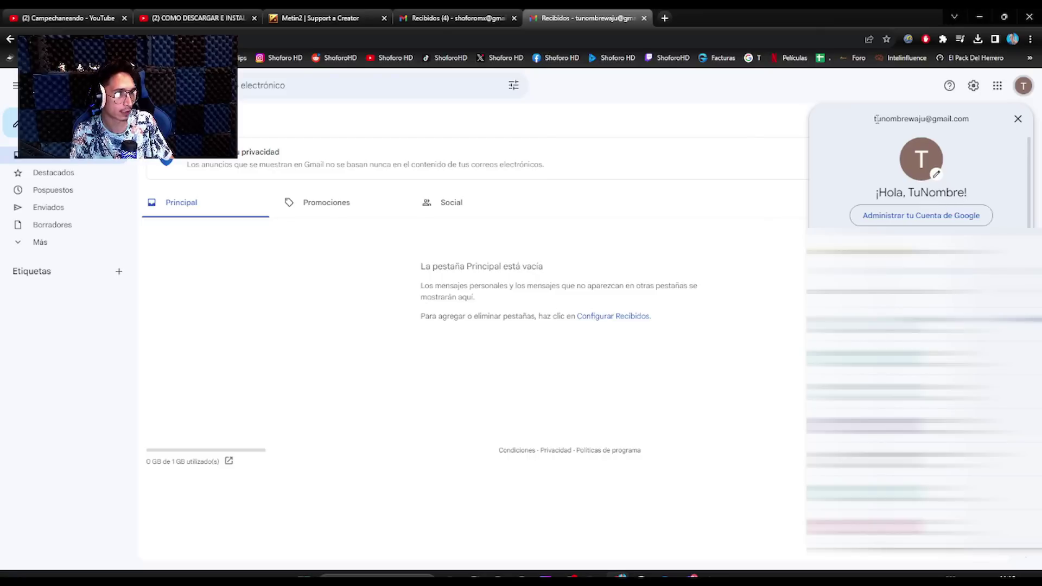
left_click_drag(877, 119, 899, 122)
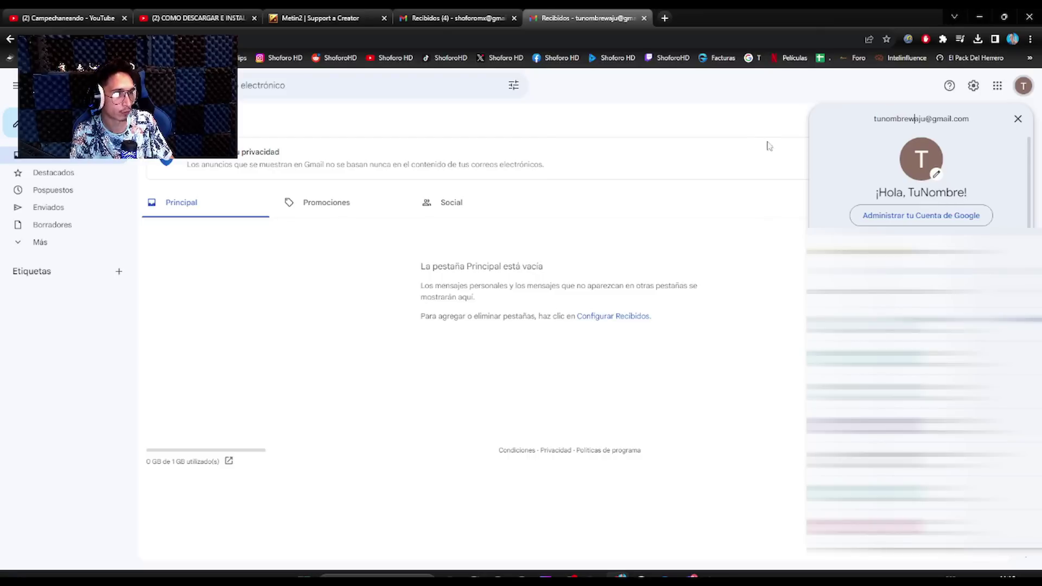
left_click(733, 112)
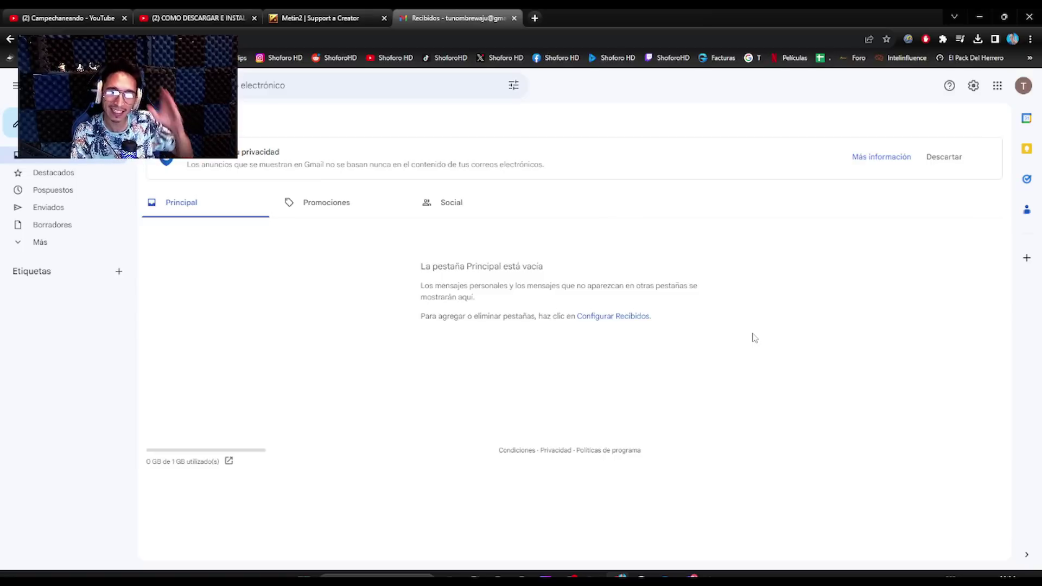
Step: Close the old Metin2 Support a Creator page and open the EMERALD registration link from the pinned comment on the YouTube video
left_click(385, 18)
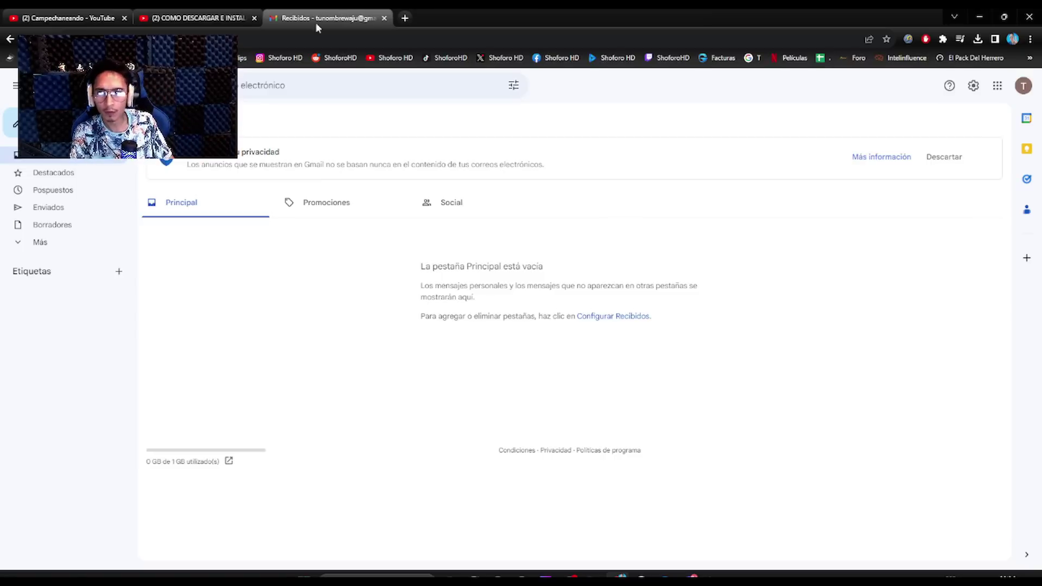
left_click(170, 13)
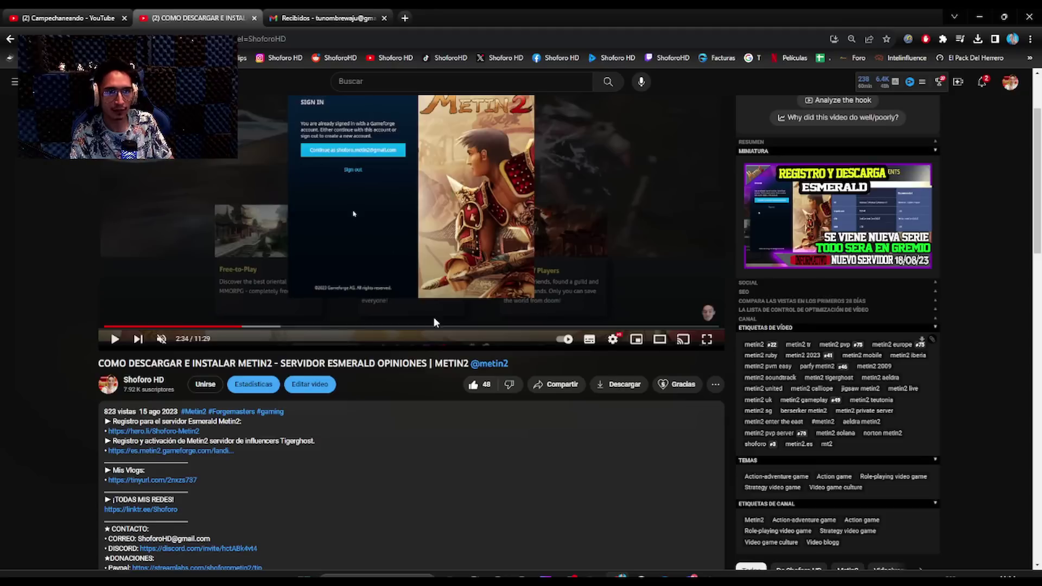
scroll(503, 472, "down", 1)
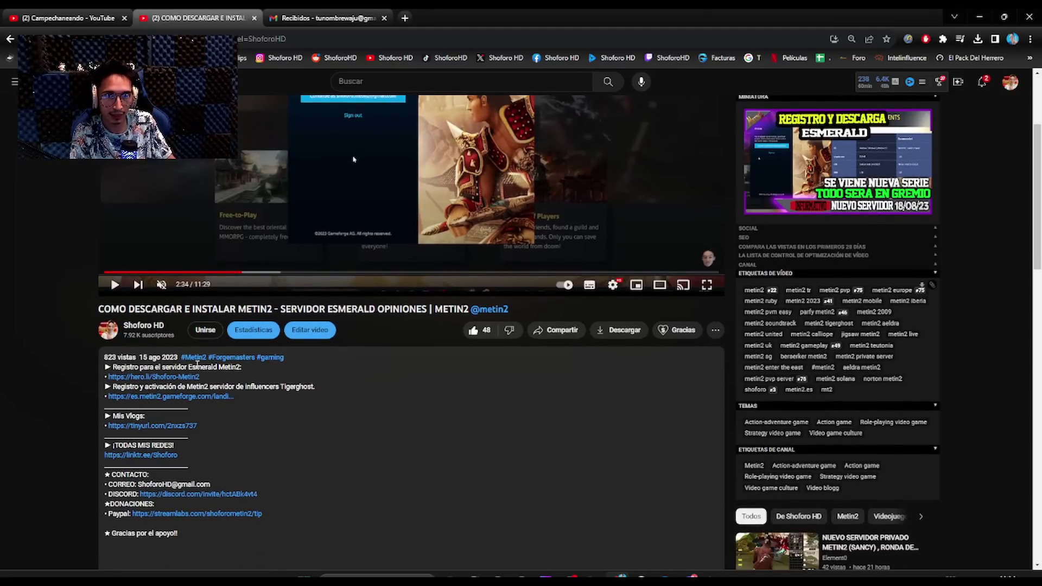
scroll(343, 432, "down", 8)
scroll(328, 454, "down", 4)
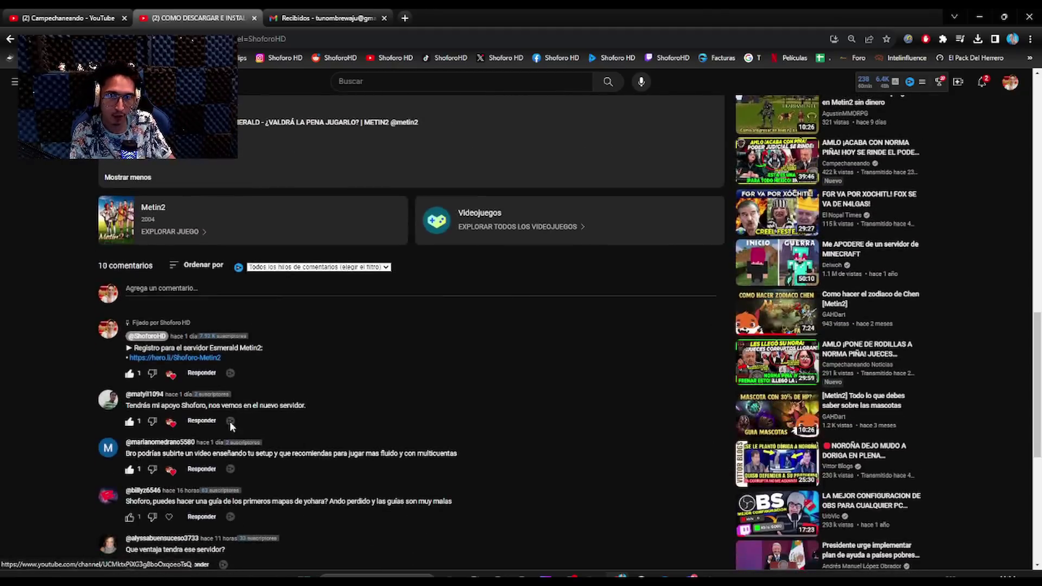
left_click(205, 359)
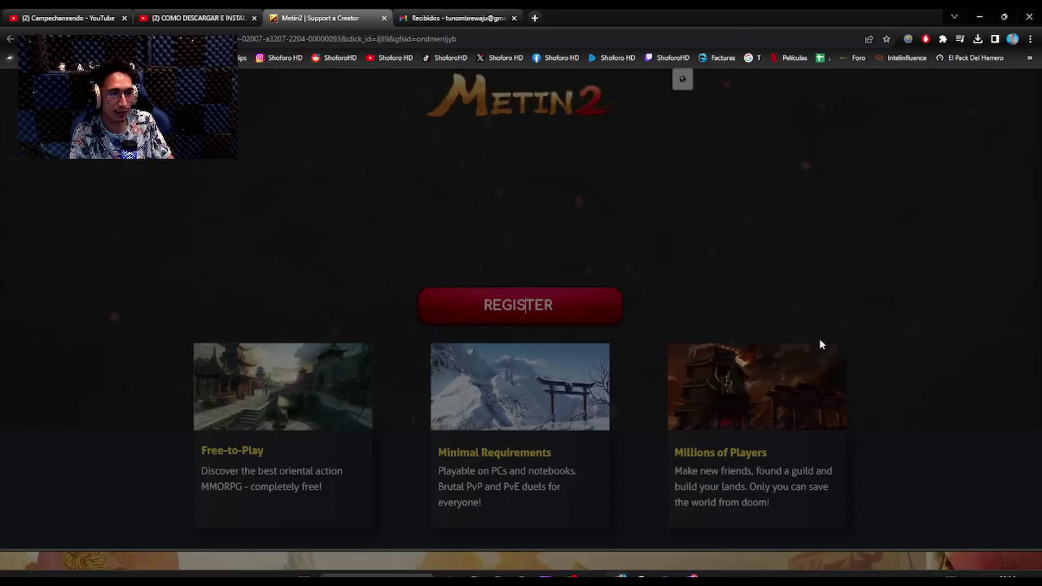
Step: Sign up for Metin2 through Google with the newly created Gmail account
left_click(414, 221)
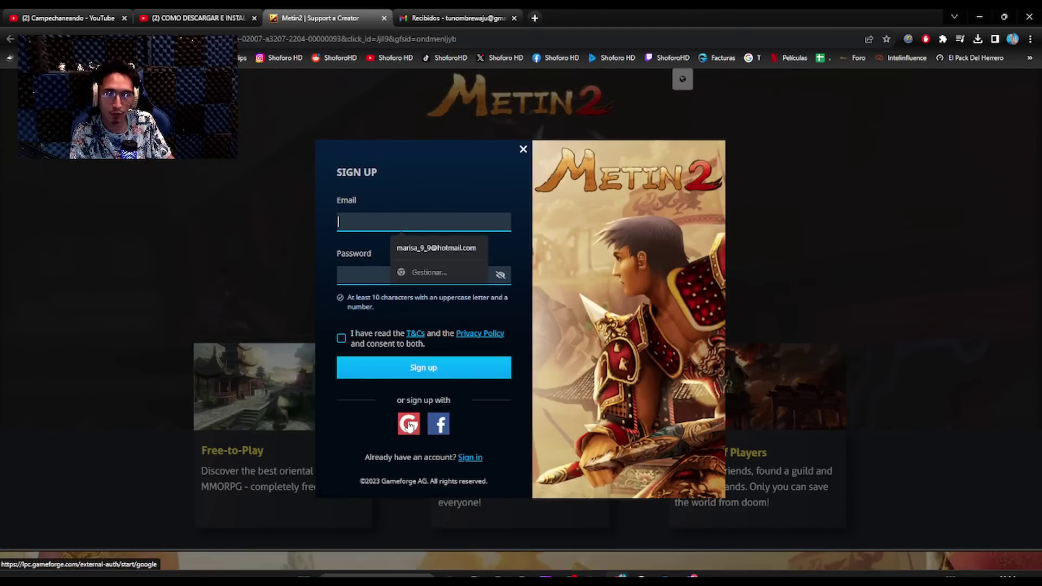
key("ctrl+Tab")
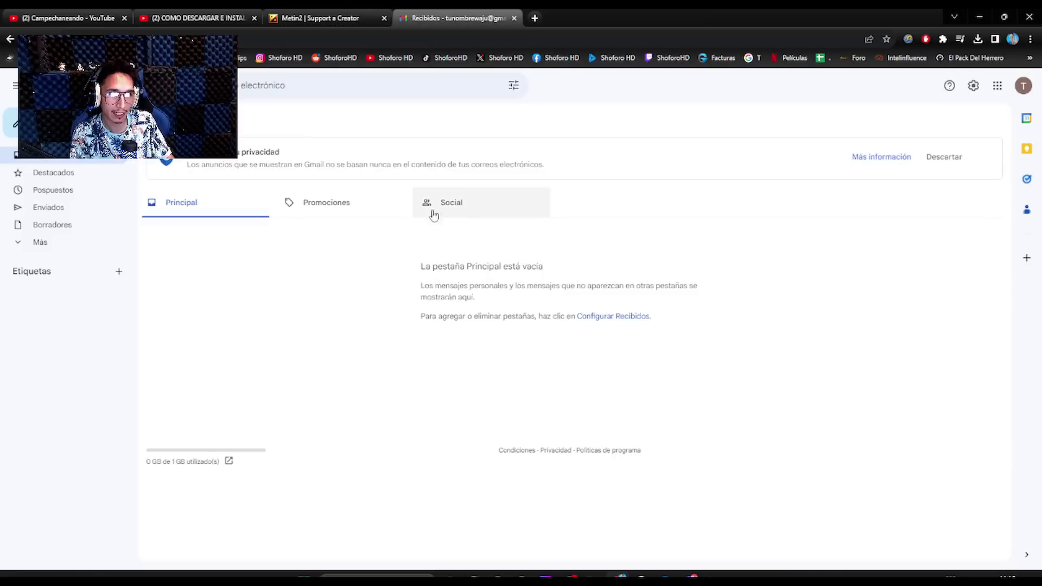
left_click(320, 17)
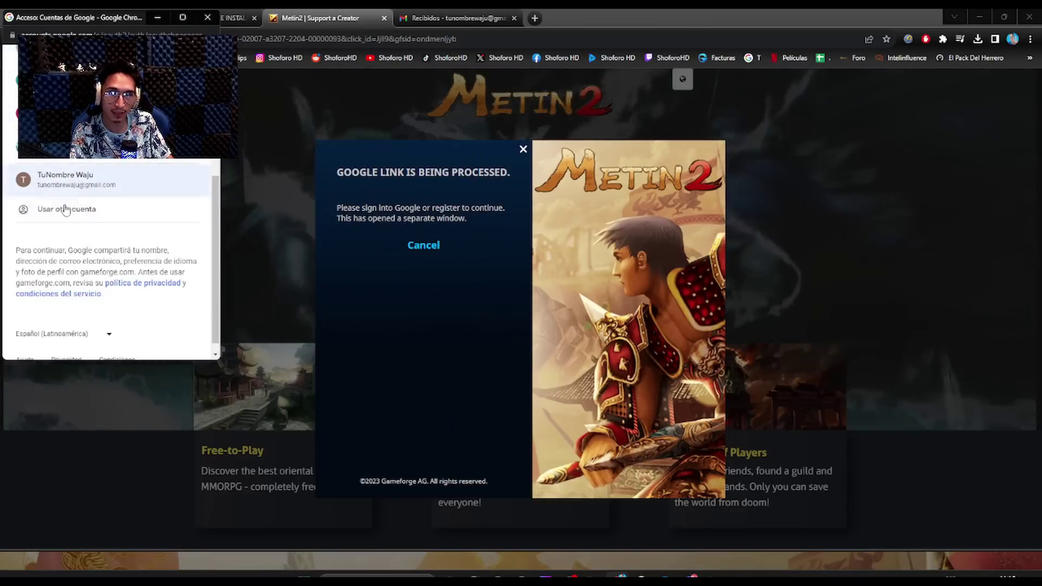
left_click(65, 210)
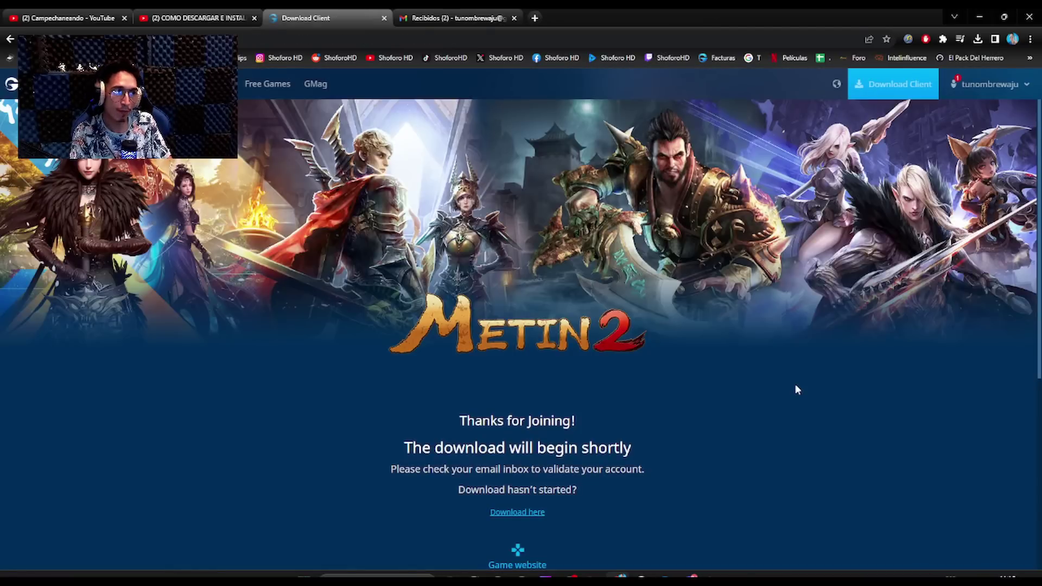
Step: Switch to the Gameforge client and sign in through Google with the new account
left_click(1001, 85)
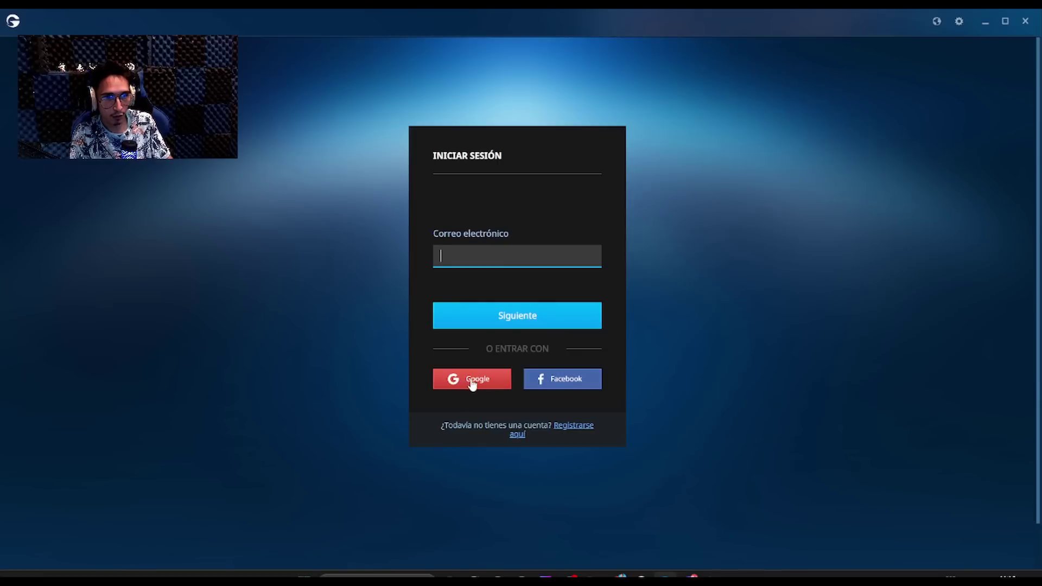
left_click(472, 380)
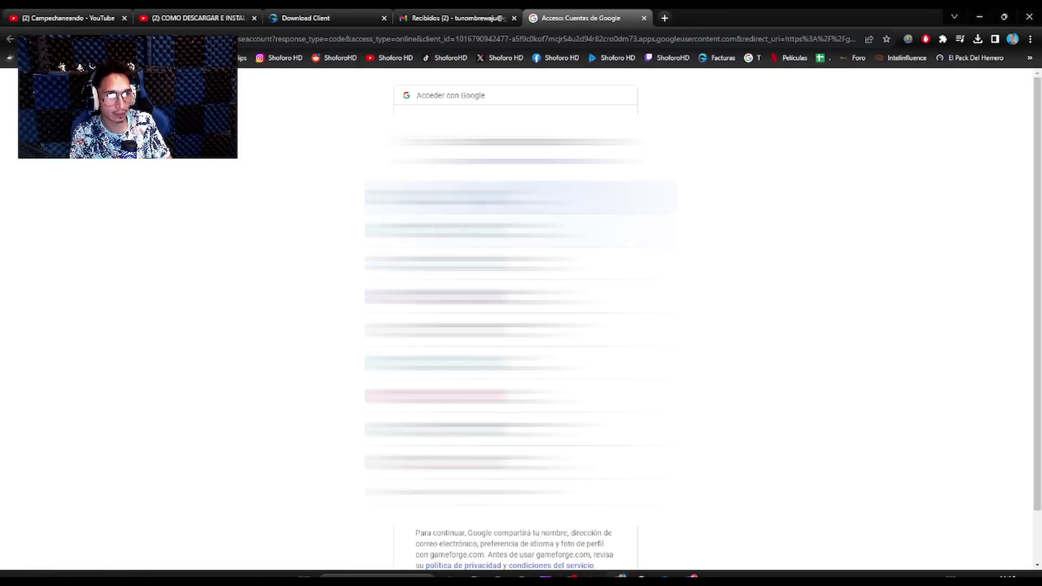
scroll(798, 424, "down", 1)
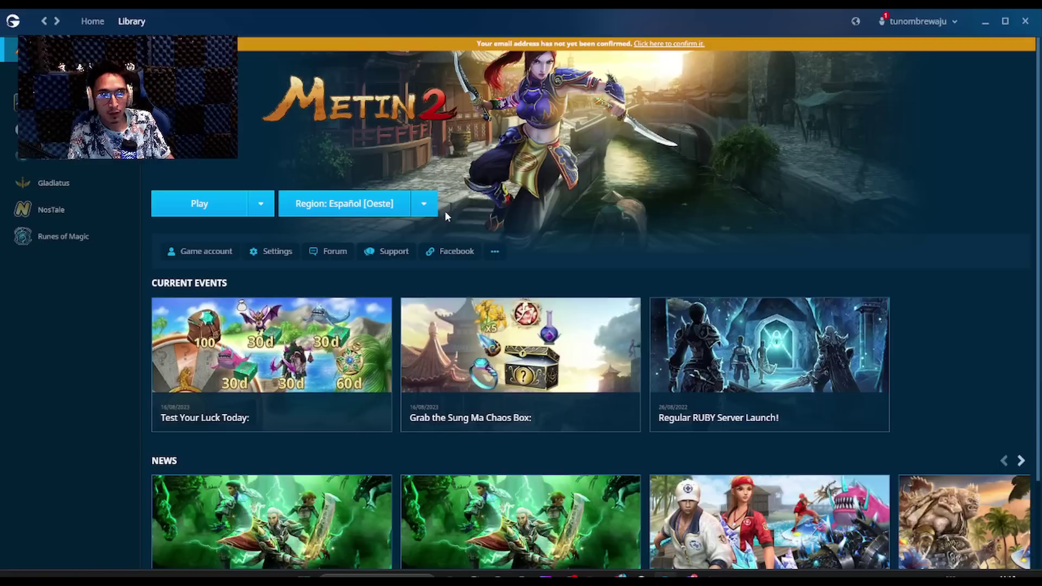
Step: Set the Metin2 region to English (GB) [West] and open the game account settings
left_click(424, 204)
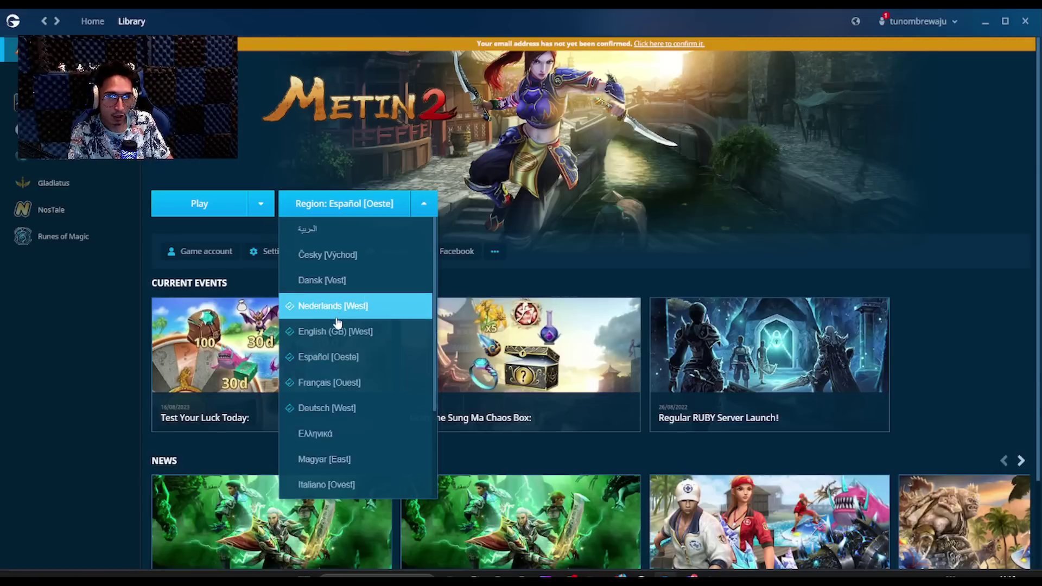
left_click(326, 331)
left_click(206, 252)
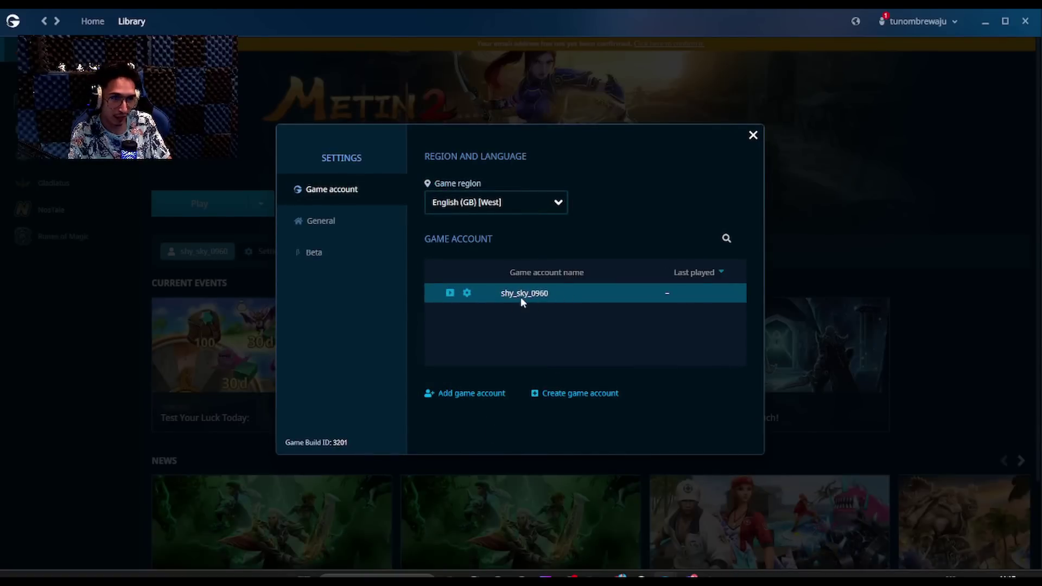
Step: Try to create an additional game account named asdjkjasd_kaskdkf_2020, and recheck the game account list
left_click(575, 393)
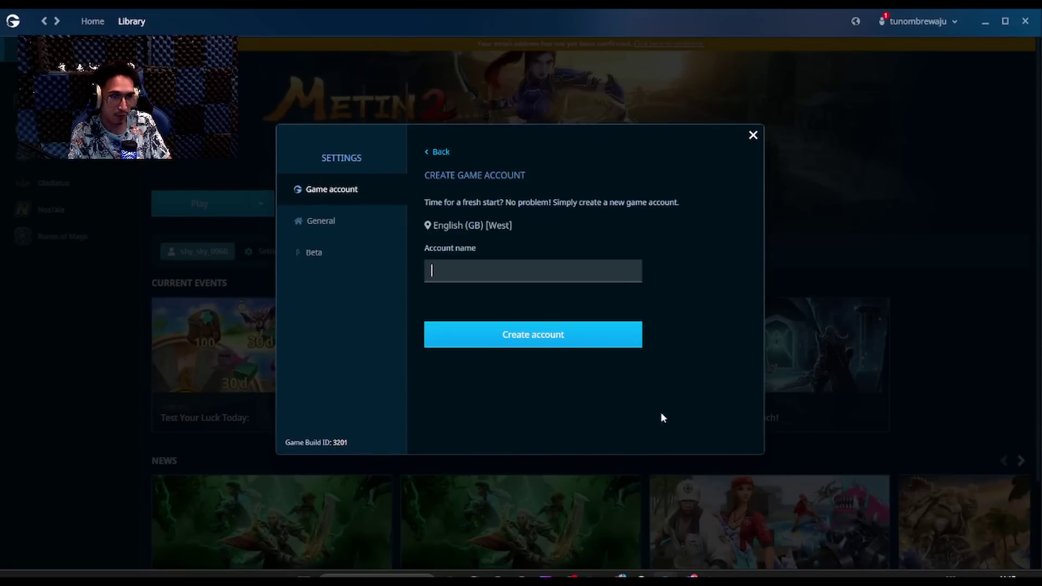
left_click(478, 276)
type("asdjkjas")
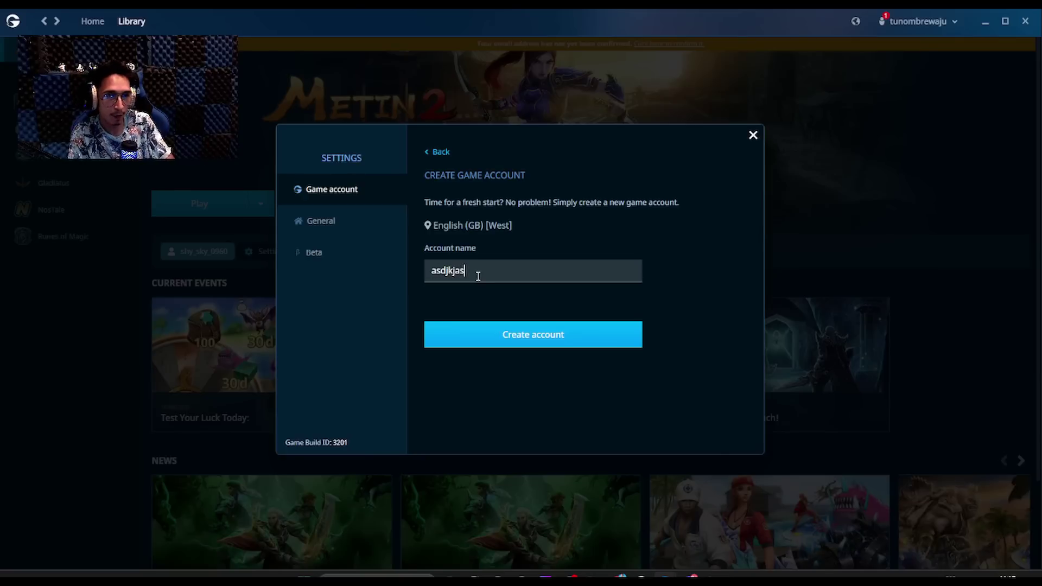
type("d_kaskdk")
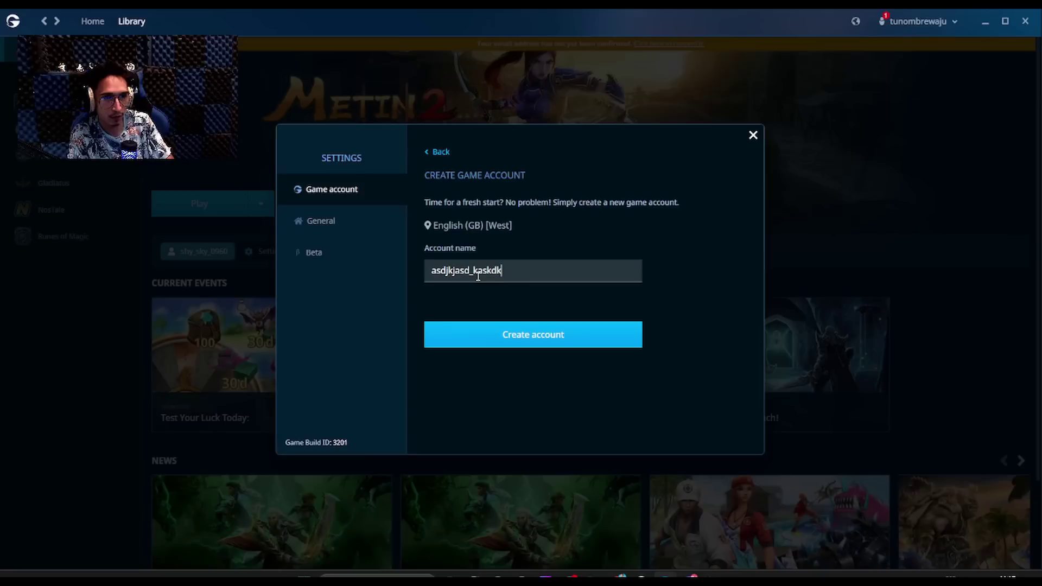
type("f_2020")
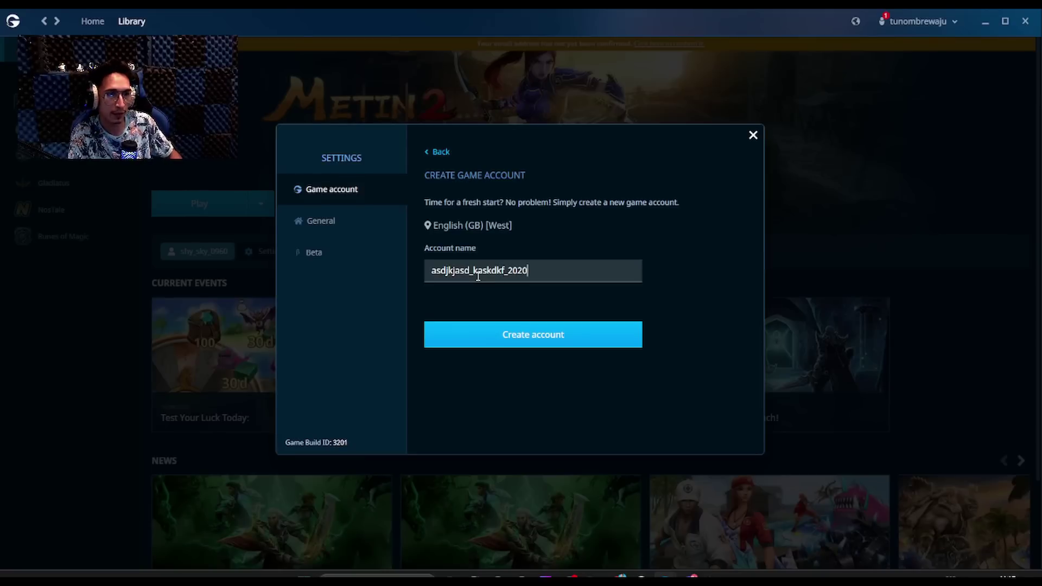
left_click(533, 334)
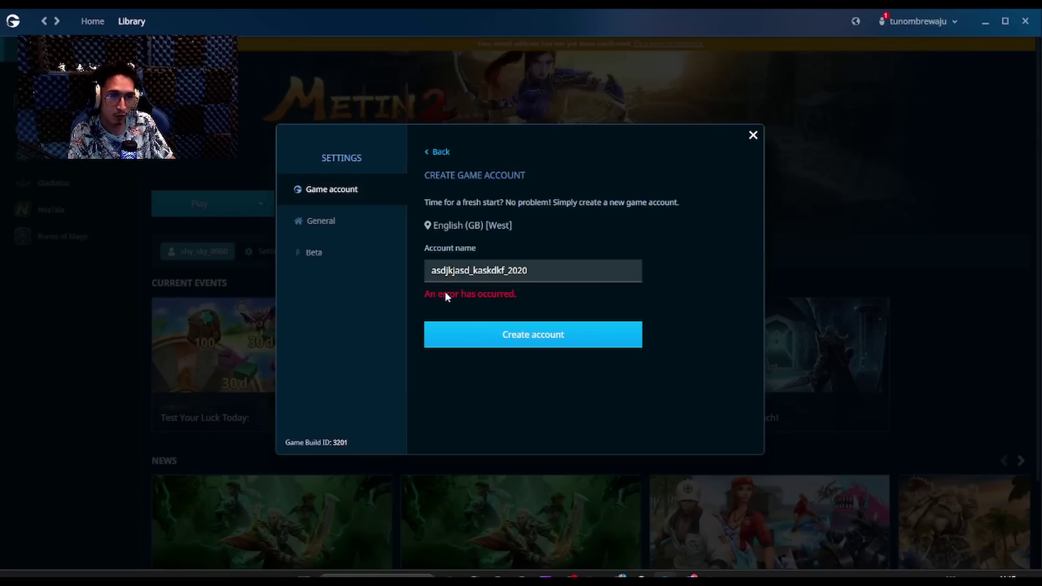
left_click(472, 276)
key("Left")
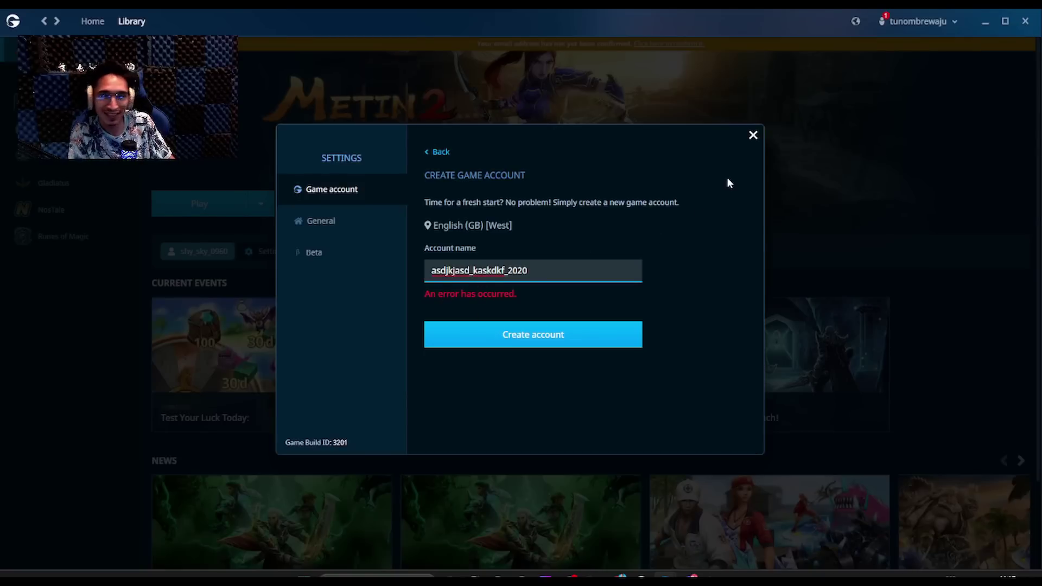
left_click(754, 136)
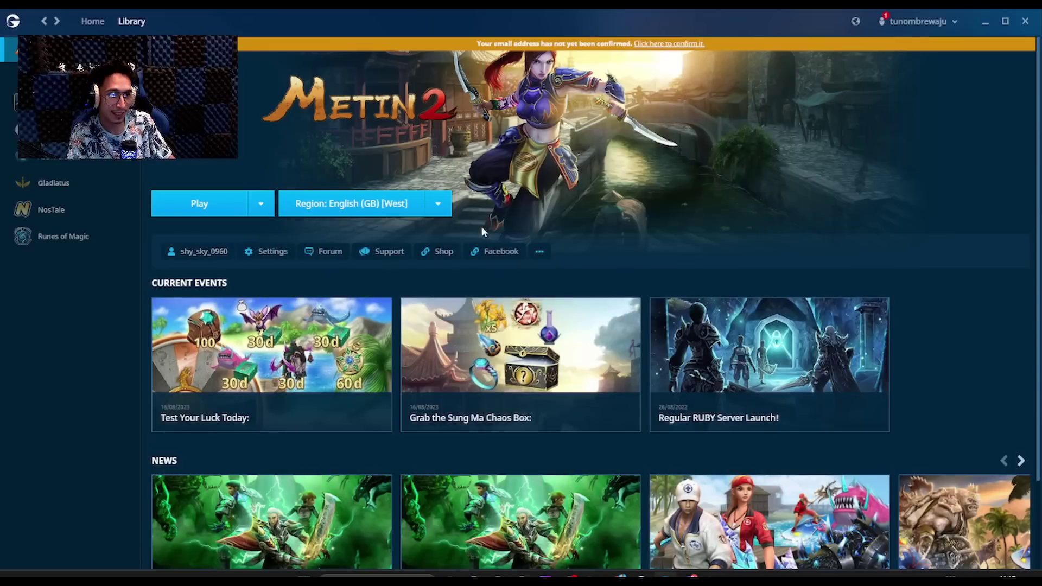
left_click(228, 253)
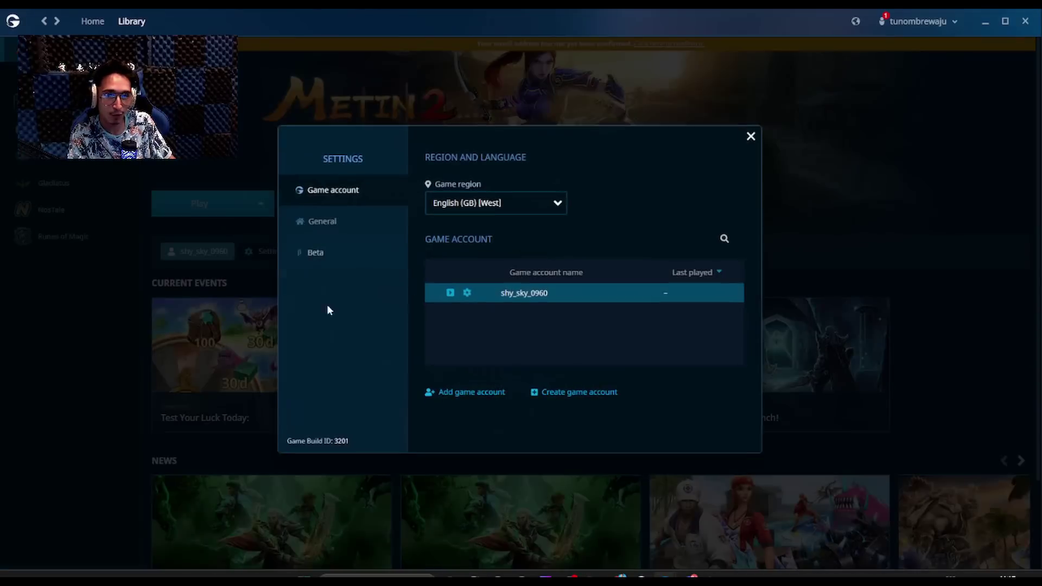
left_click(753, 136)
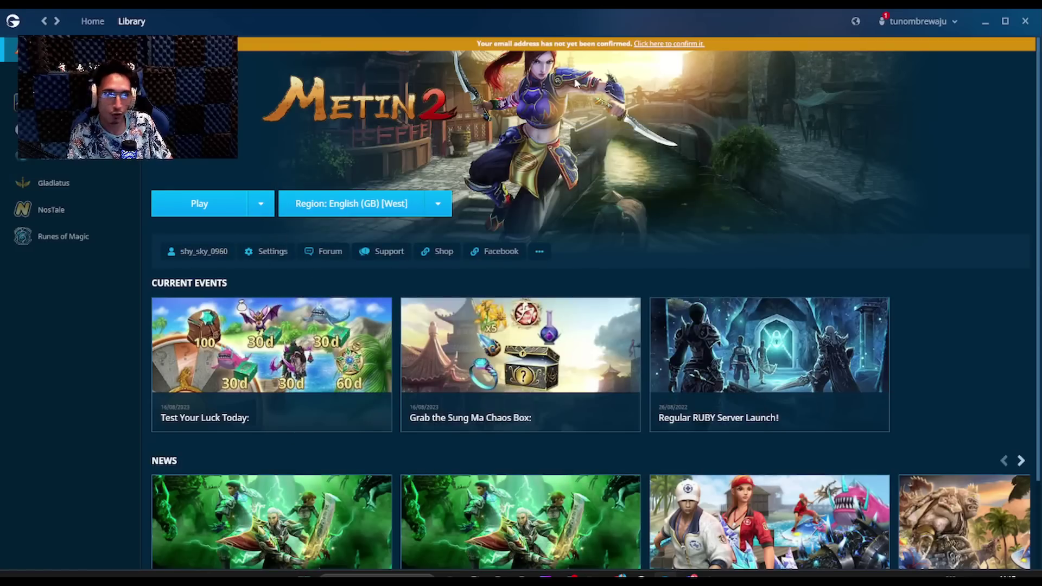
Step: Request the Gameforge confirmation email, confirm the email address from the newest message in Gmail, and return to the client to close the notice
left_click(660, 43)
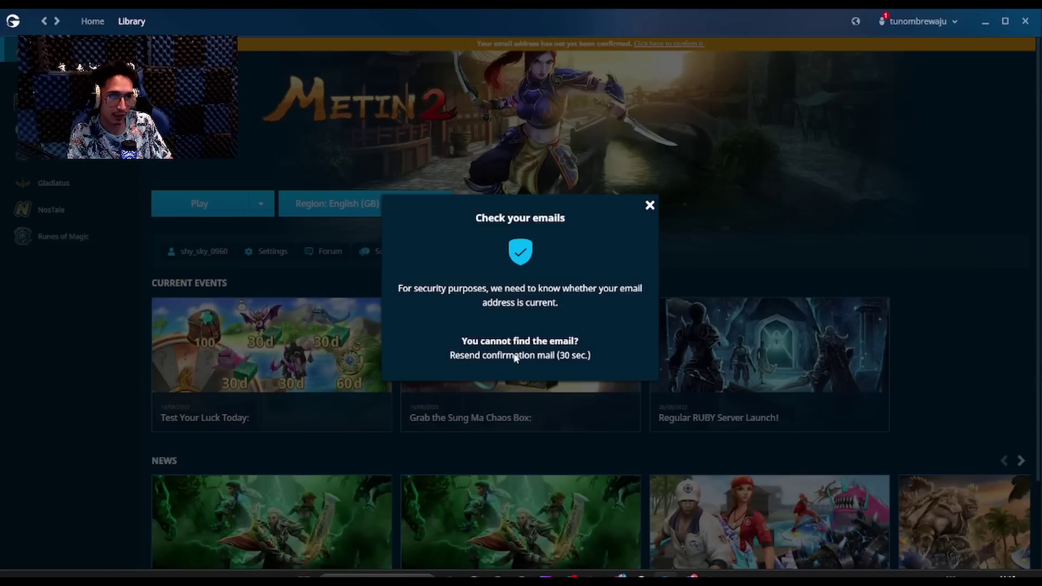
mouse_move(688, 576)
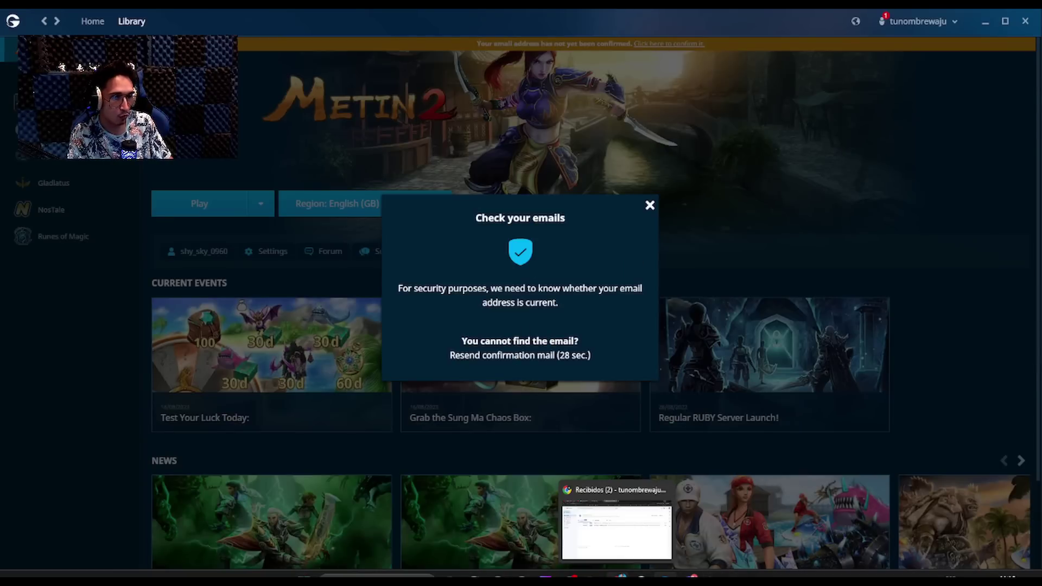
left_click(621, 576)
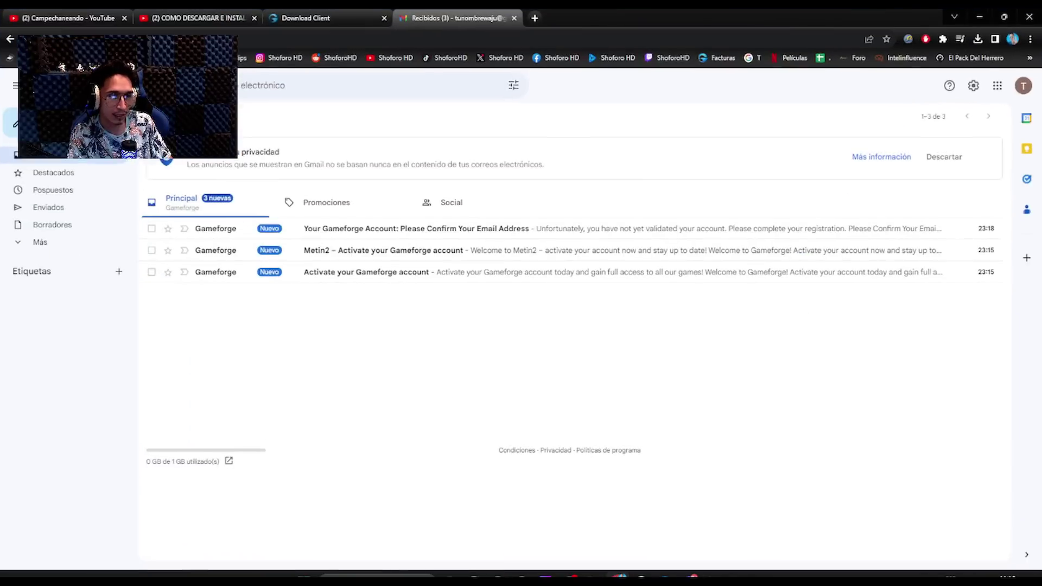
left_click(226, 233)
left_click(624, 478)
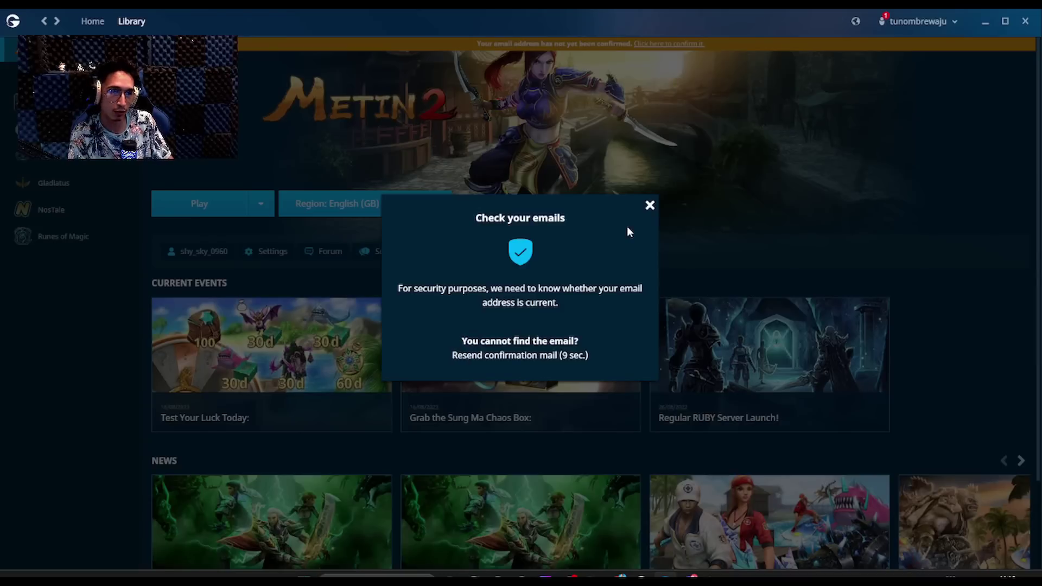
left_click(648, 207)
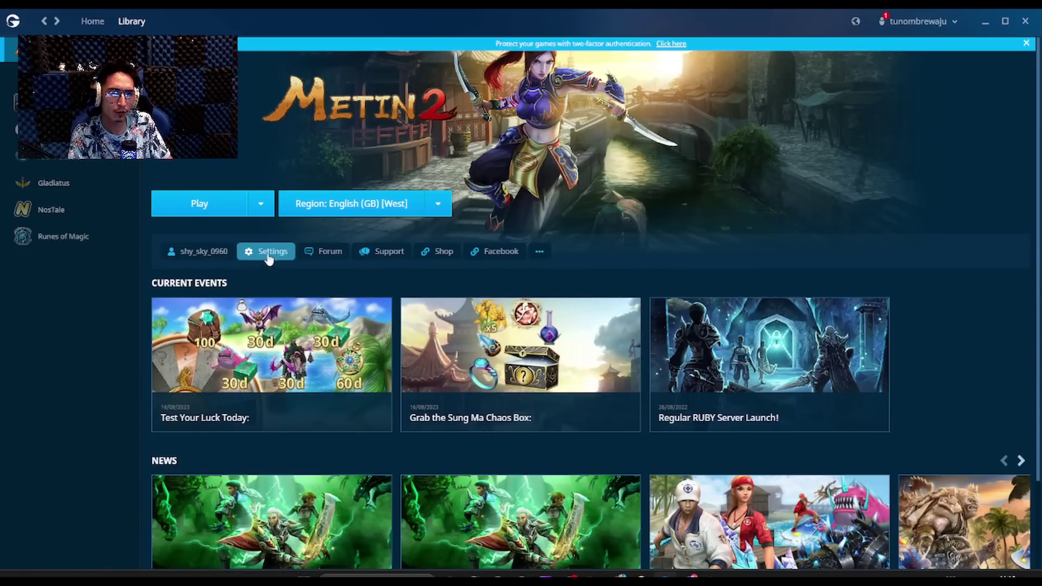
Step: Capture the game account settings in a full-screen Gyazo screenshot, dismiss the Gyazo update and enlarge the uploaded image
left_click(205, 257)
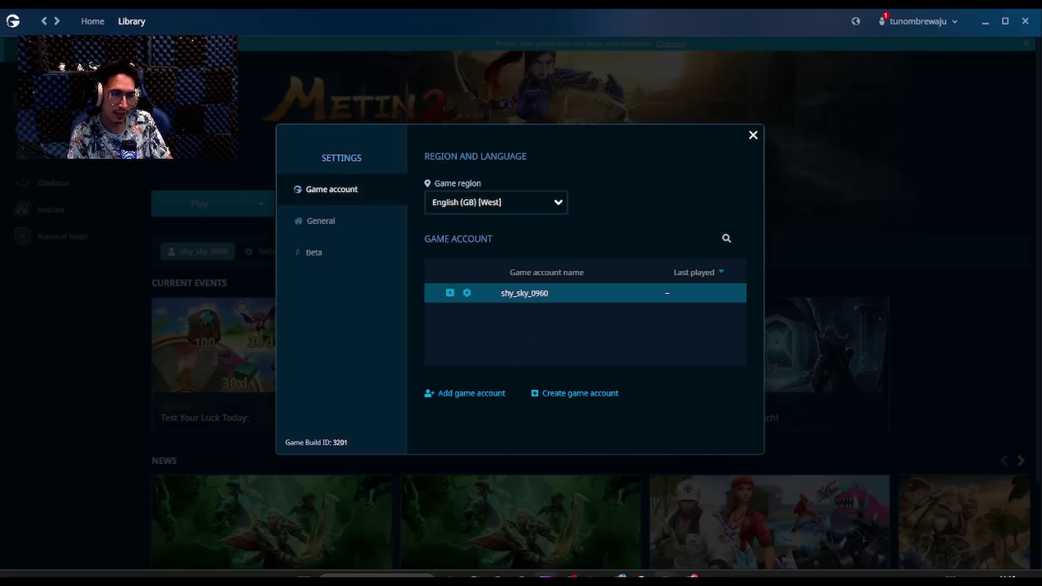
left_click(525, 576)
left_click_drag(1, 10, 1036, 564)
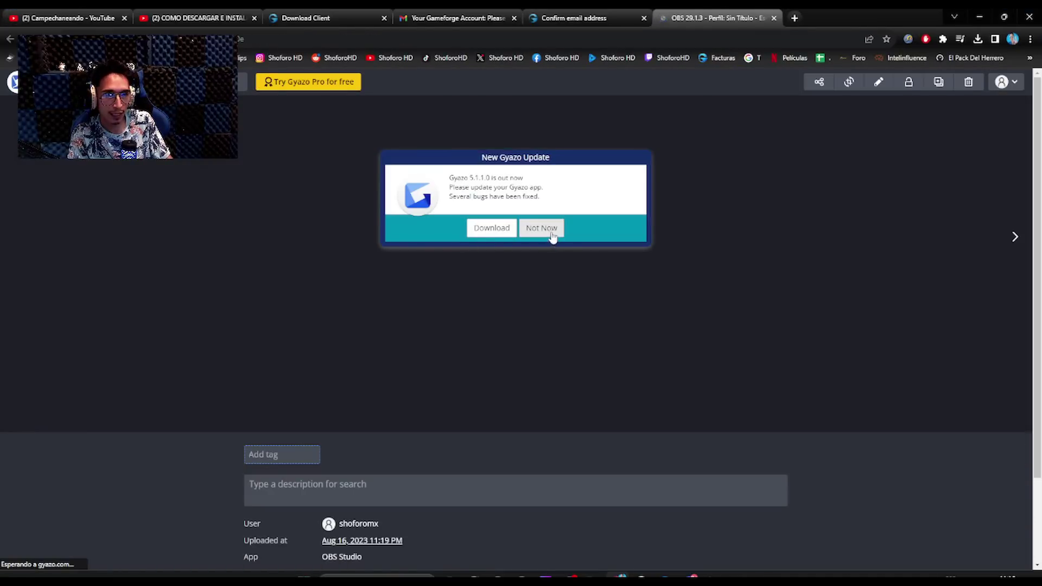
left_click(546, 229)
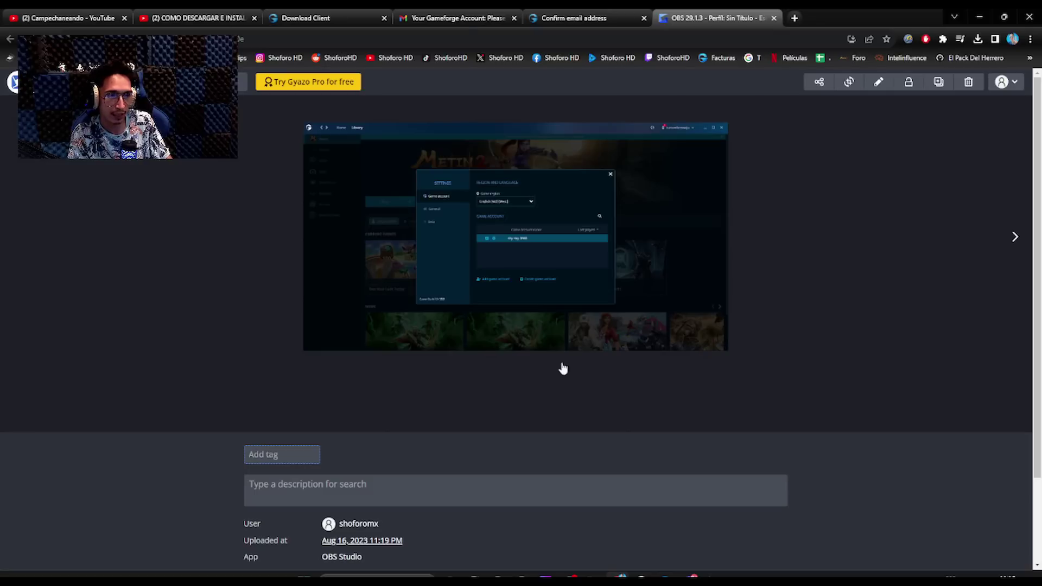
left_click(495, 246)
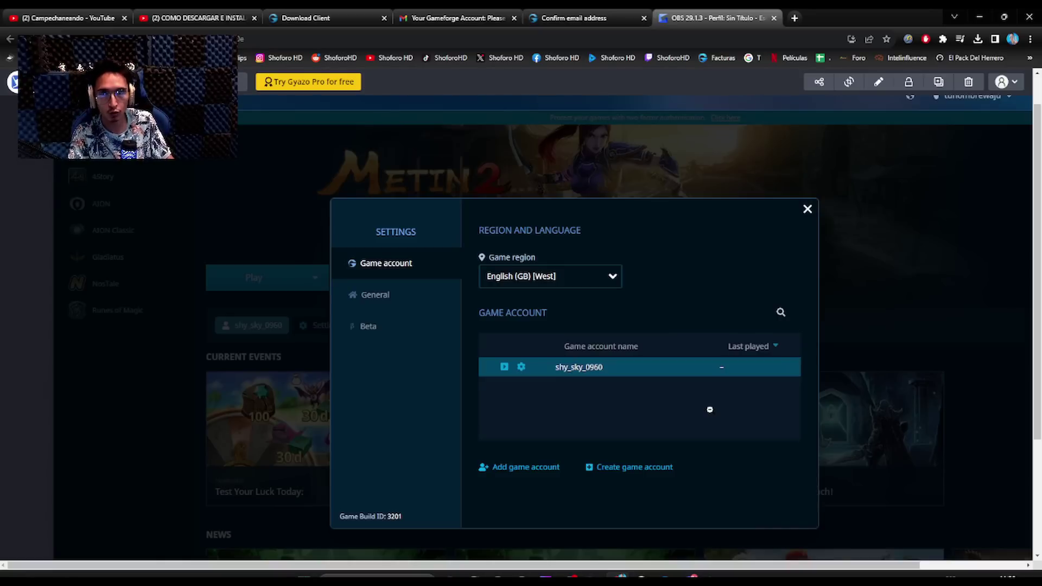
Step: Switch back to the Gameforge client, check the game region in the game account settings, and close them
key("alt+Tab")
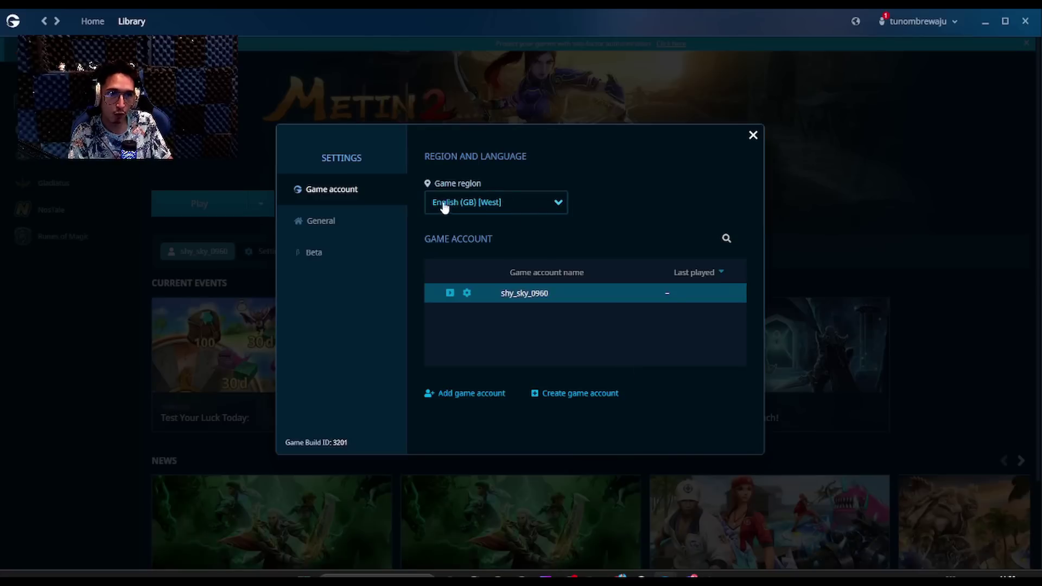
left_click(464, 207)
left_click(472, 204)
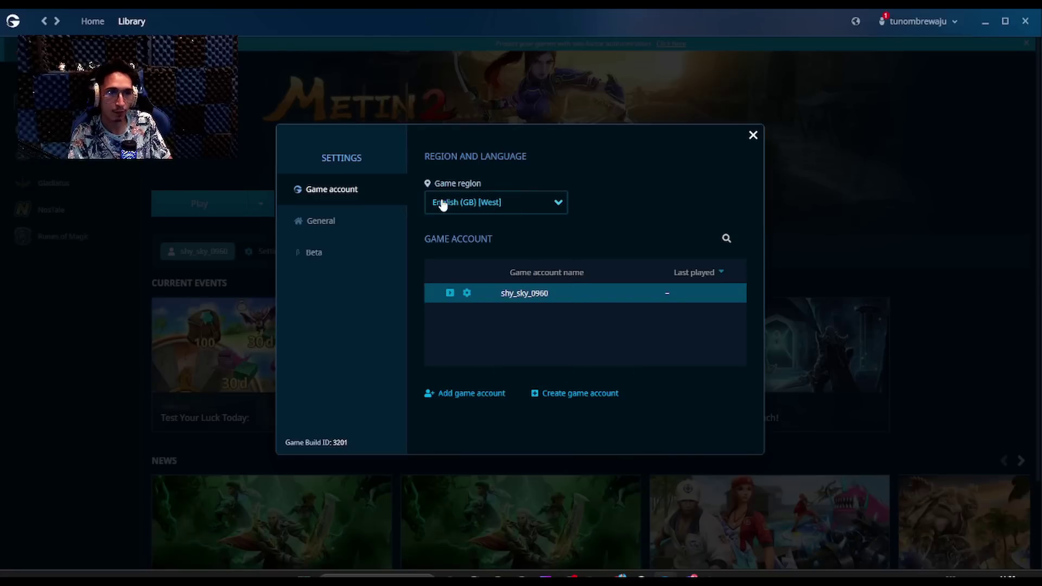
left_click(442, 205)
left_click(487, 204)
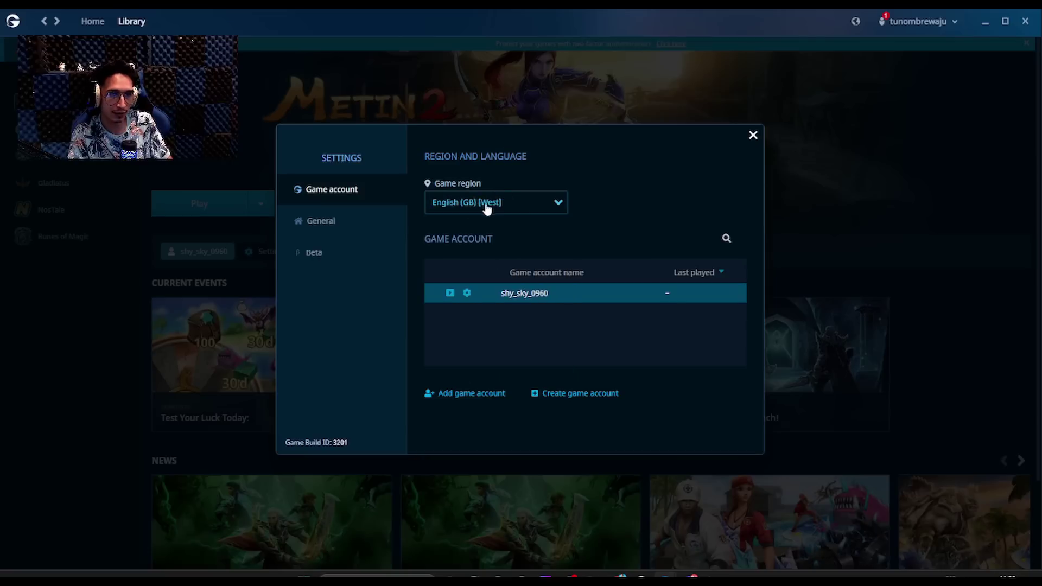
left_click(477, 203)
left_click(477, 203)
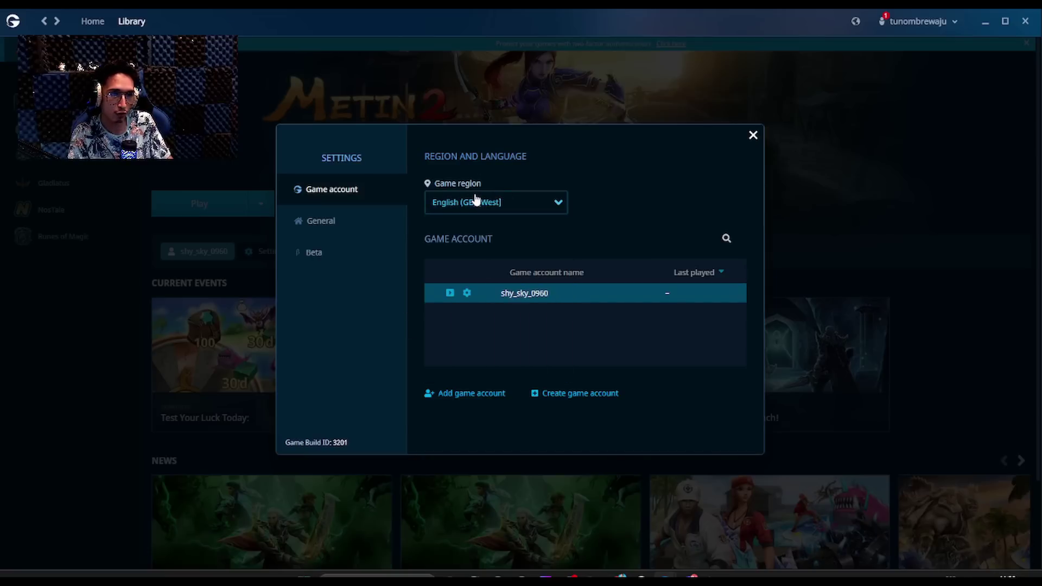
left_click(753, 136)
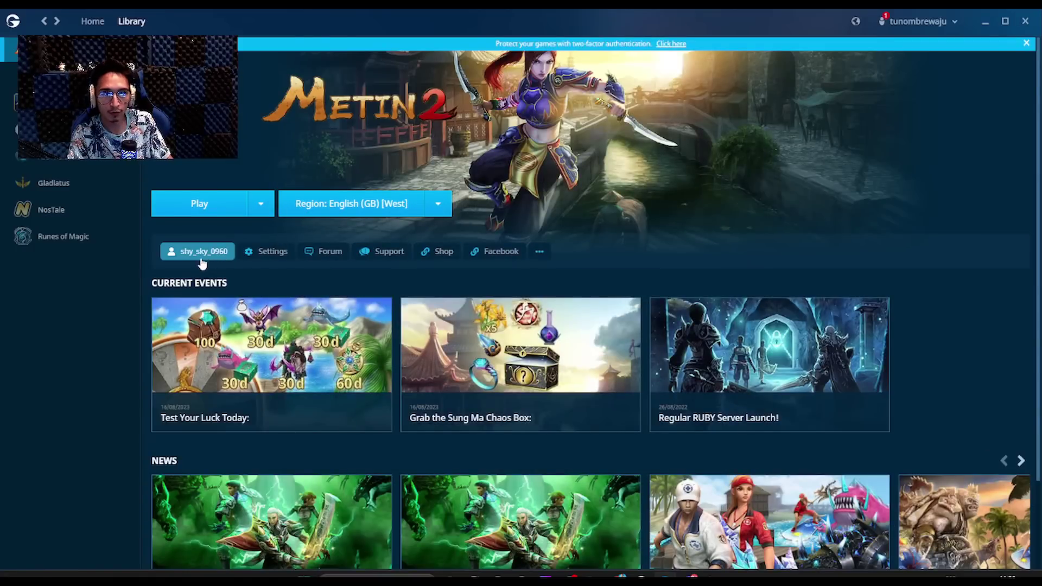